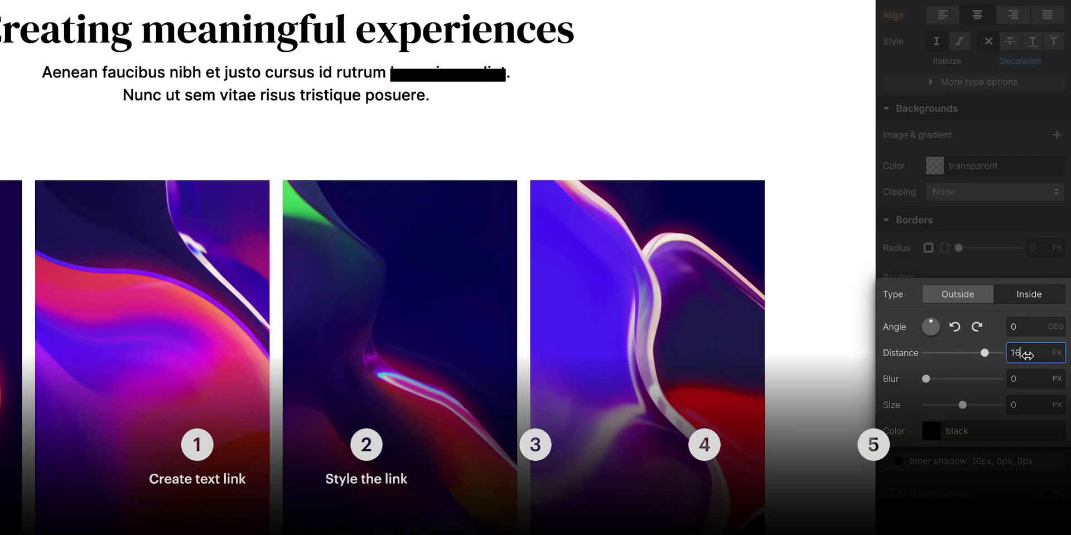
# Preview a thicker 25 px highlight shadow in the intro demo of the finished link.
pyautogui.moveTo(1027, 355); pyautogui.dragTo(1044, 351)
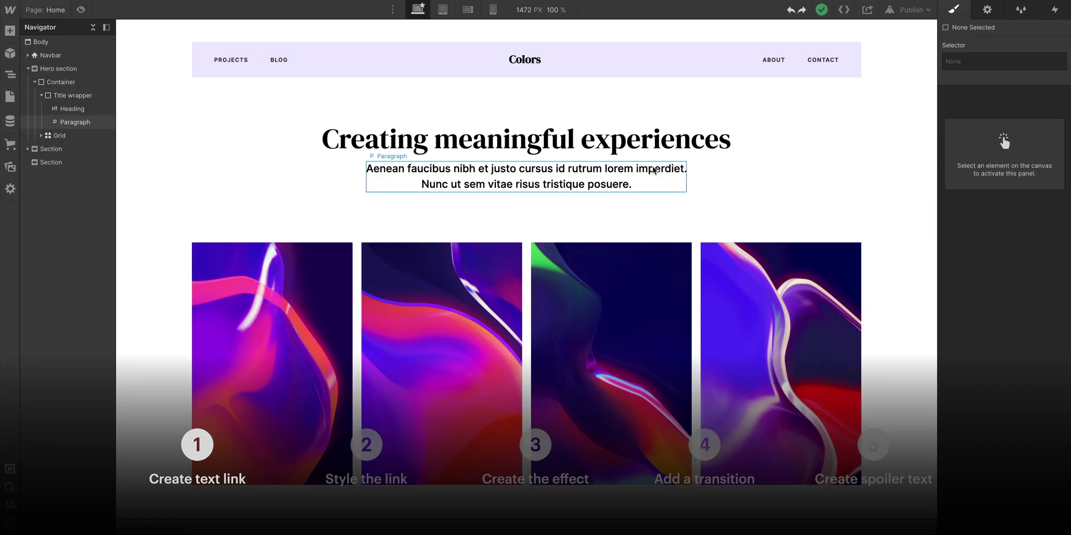
# Select 'lorem imperdiet' in the hero paragraph to make it a link to #.
pyautogui.click(652, 170)
pyautogui.doubleClick(644, 170)
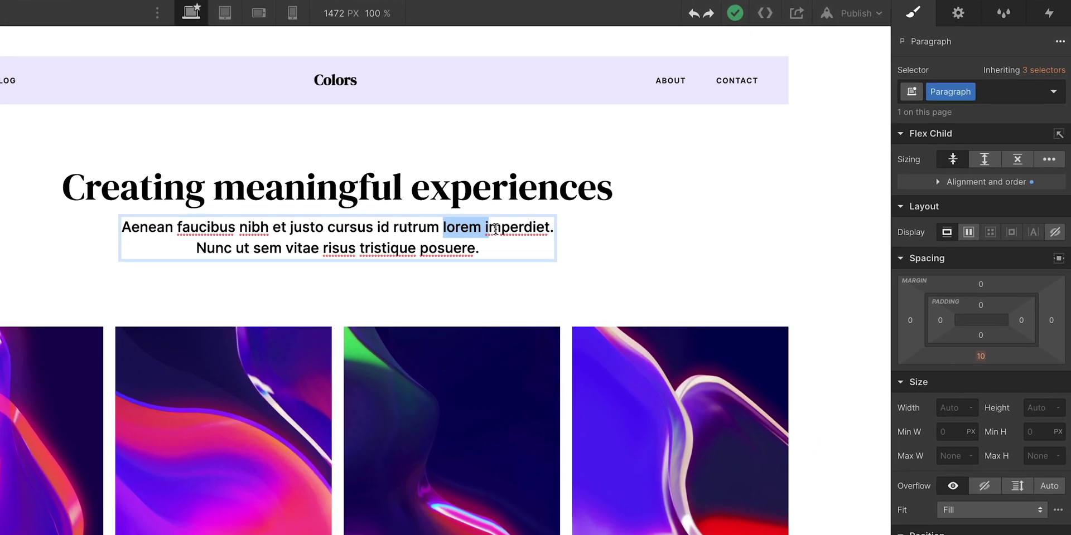
pyautogui.moveTo(495, 229); pyautogui.dragTo(548, 227)
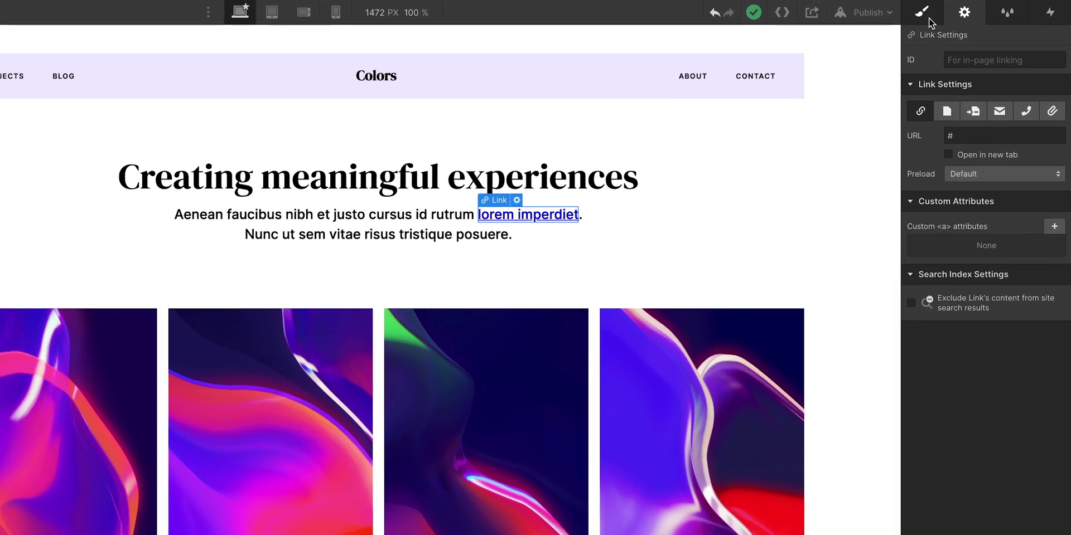
# Create and apply a new 'Hover highlight' class to the lorem imperdiet link.
pyautogui.click(923, 14)
pyautogui.click(958, 78)
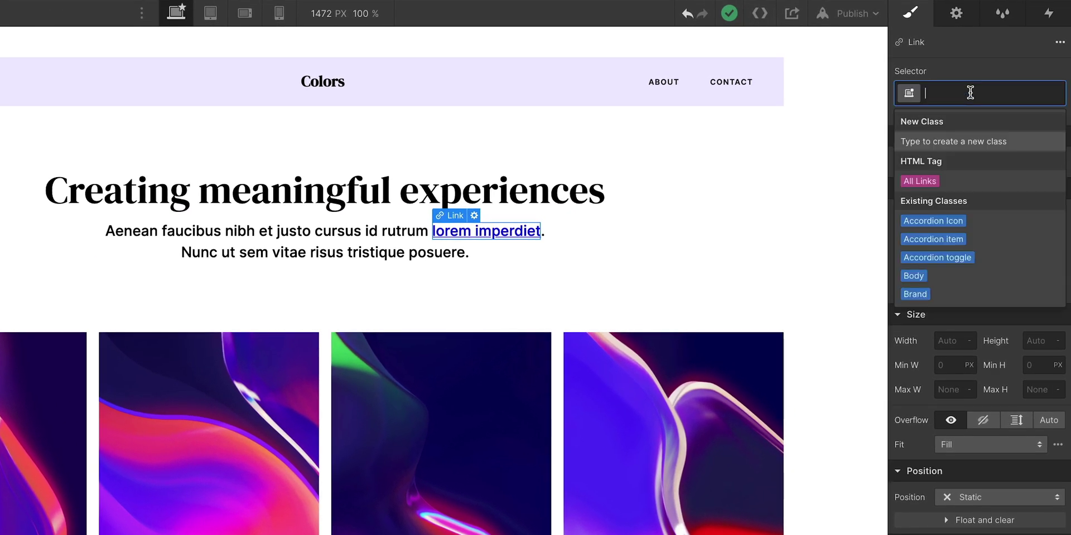
pyautogui.write('Hover highlight')
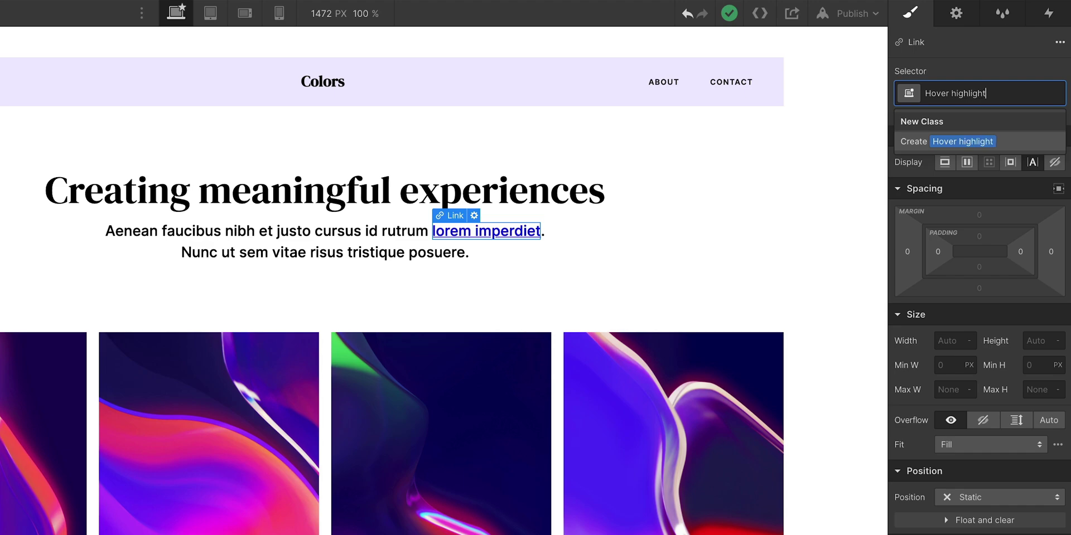
pyautogui.click(984, 146)
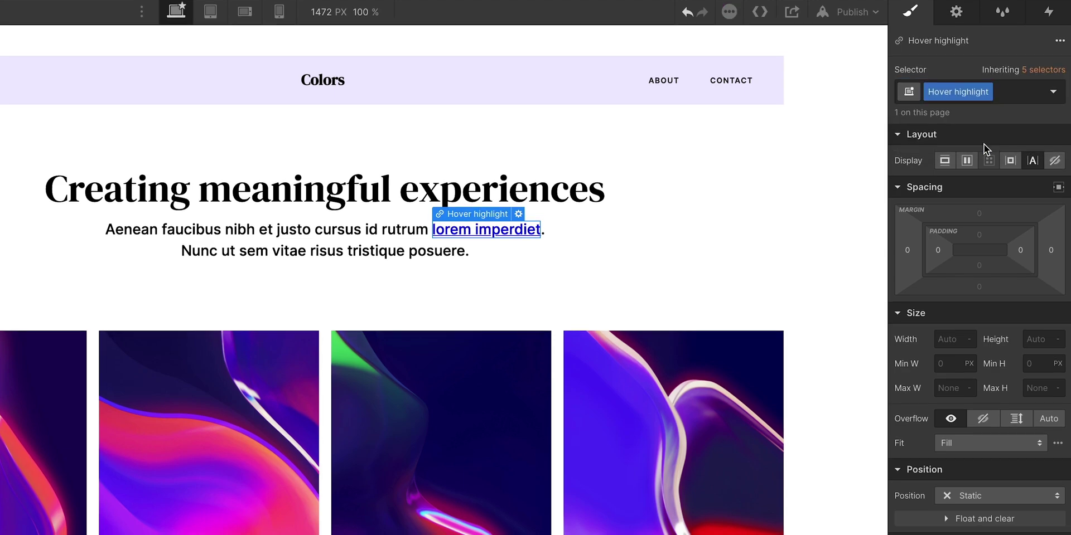
# Set the link's text colour to black and its decoration to none.
pyautogui.scroll(-5, 984, 144)
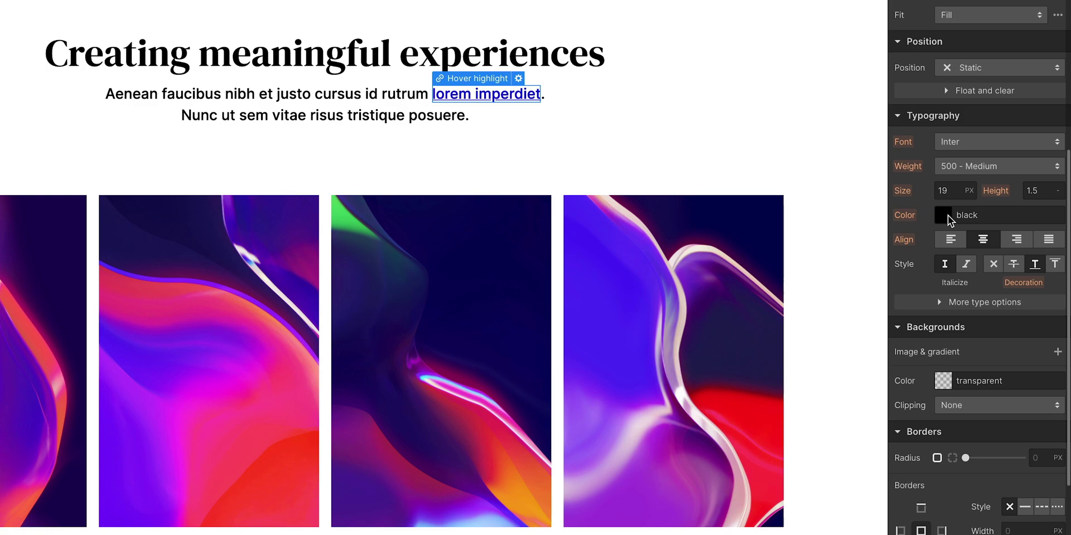
pyautogui.click(948, 216)
pyautogui.moveTo(946, 236); pyautogui.dragTo(892, 350)
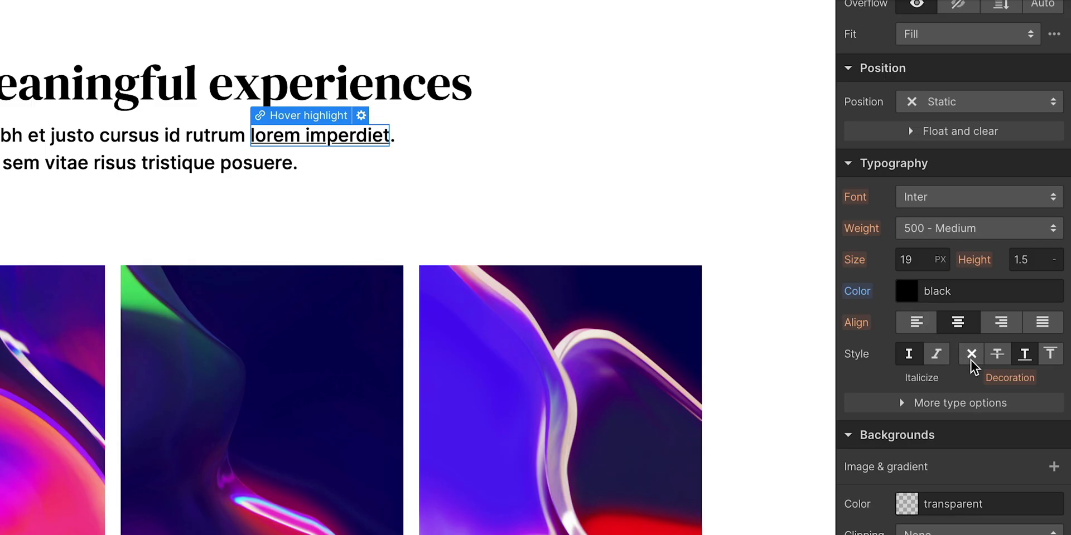
pyautogui.click(971, 359)
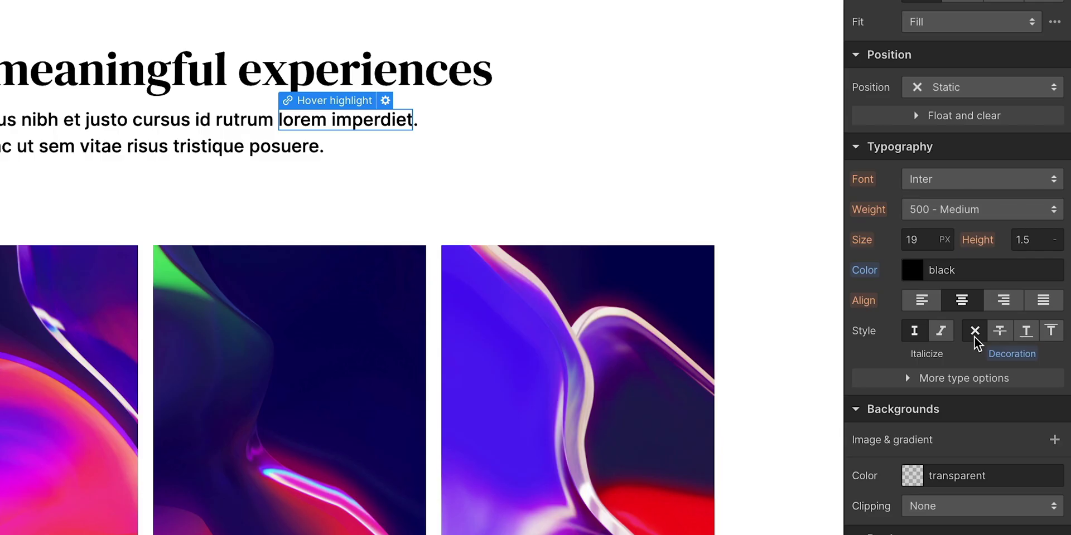
# Try widening the link's bottom border, then undo the oversized border.
pyautogui.scroll(-5, 975, 341)
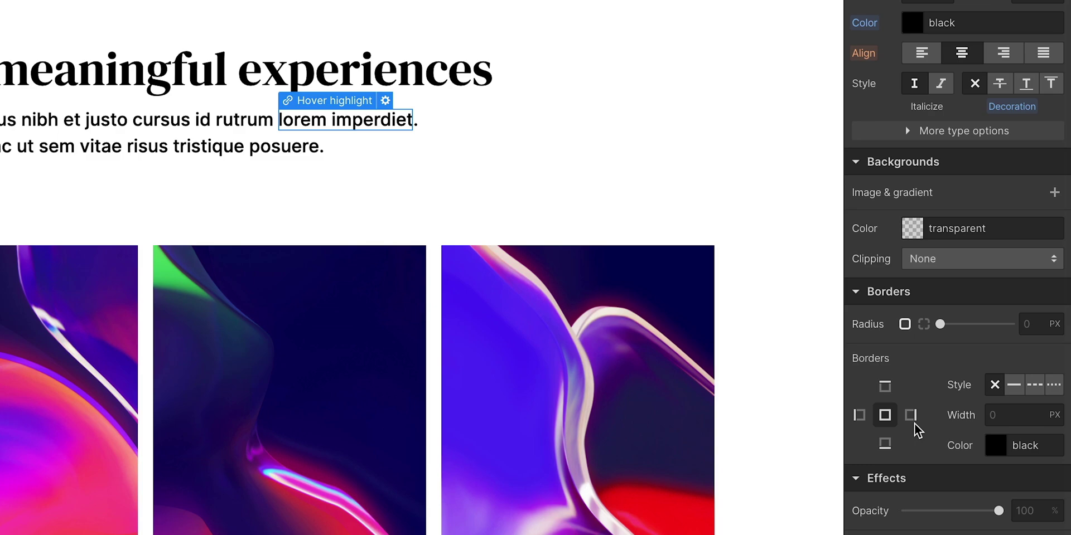
pyautogui.click(885, 452)
pyautogui.moveTo(990, 416); pyautogui.dragTo(1056, 422)
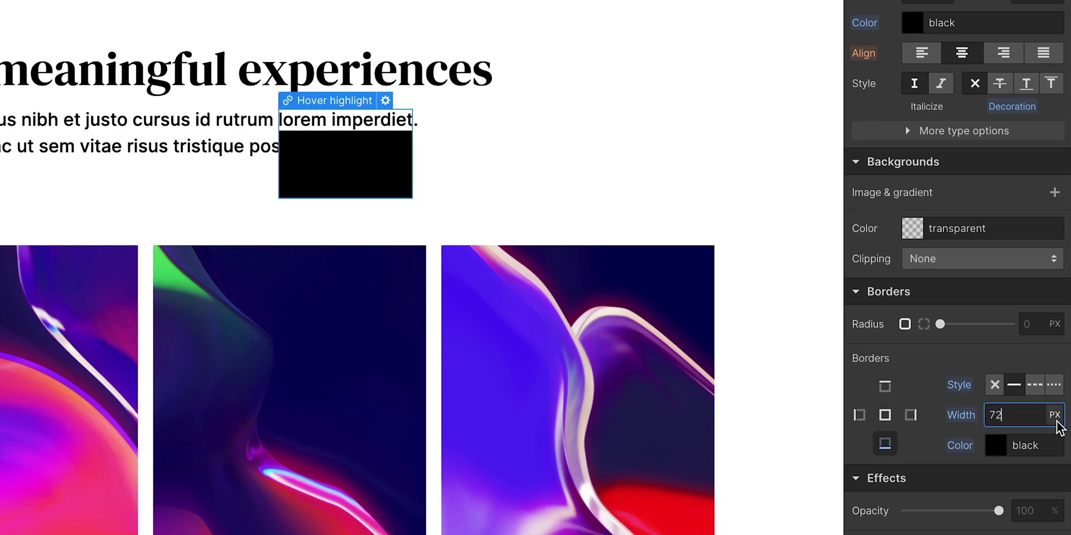
pyautogui.hotkey('ctrl', 'z')
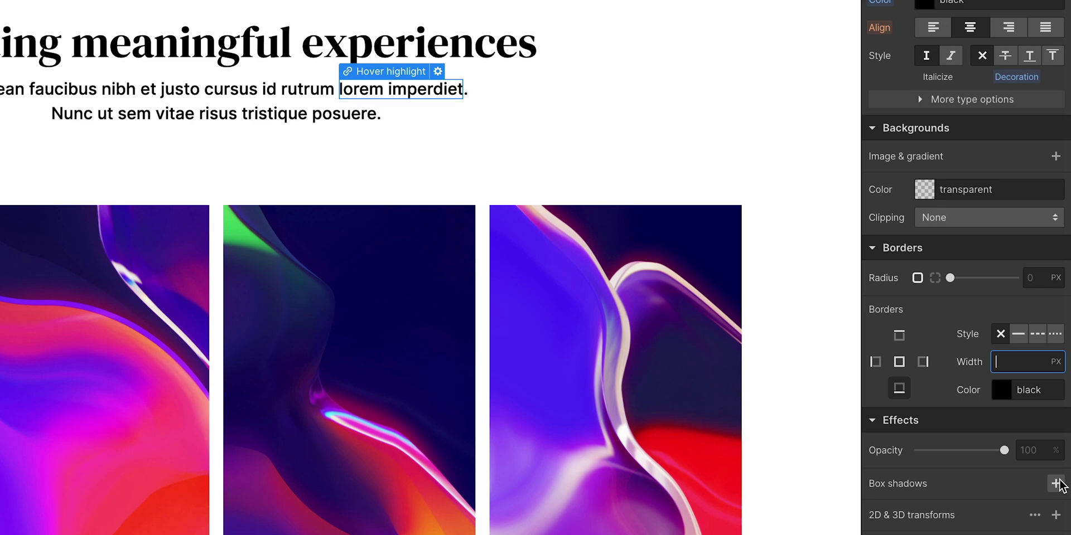
# Add an inside box shadow with angle 0, distance 0 and blur 0.
pyautogui.click(1056, 483)
pyautogui.click(1027, 332)
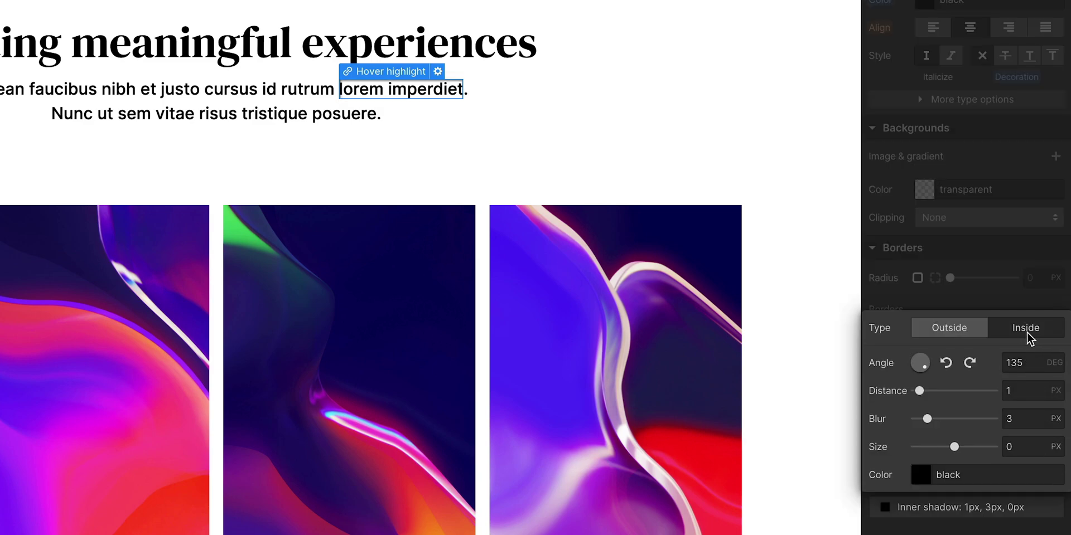
pyautogui.click(1016, 362)
pyautogui.write('0')
pyautogui.click(1020, 385)
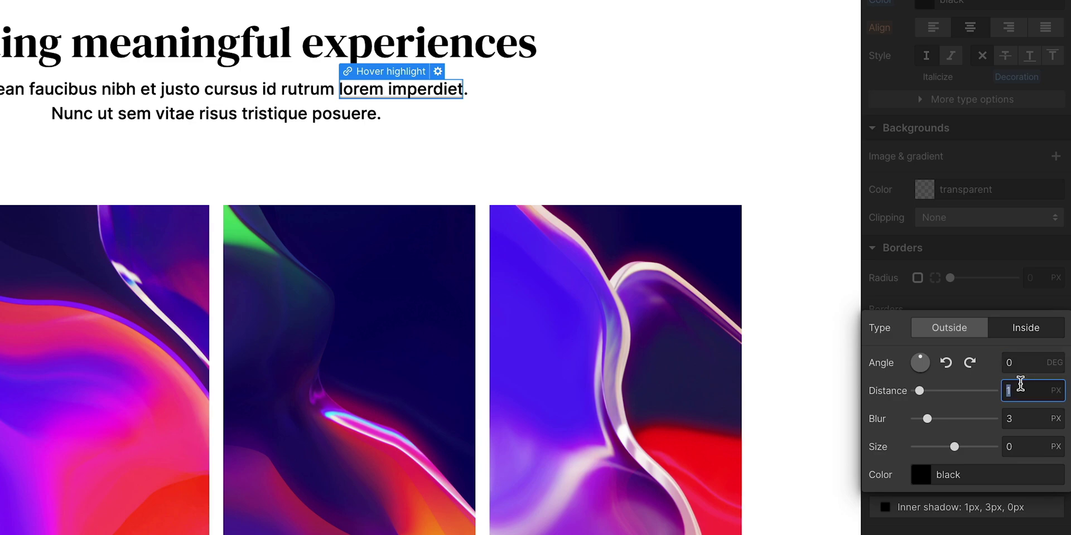
pyautogui.write('0')
pyautogui.click(1018, 413)
pyautogui.write('0')
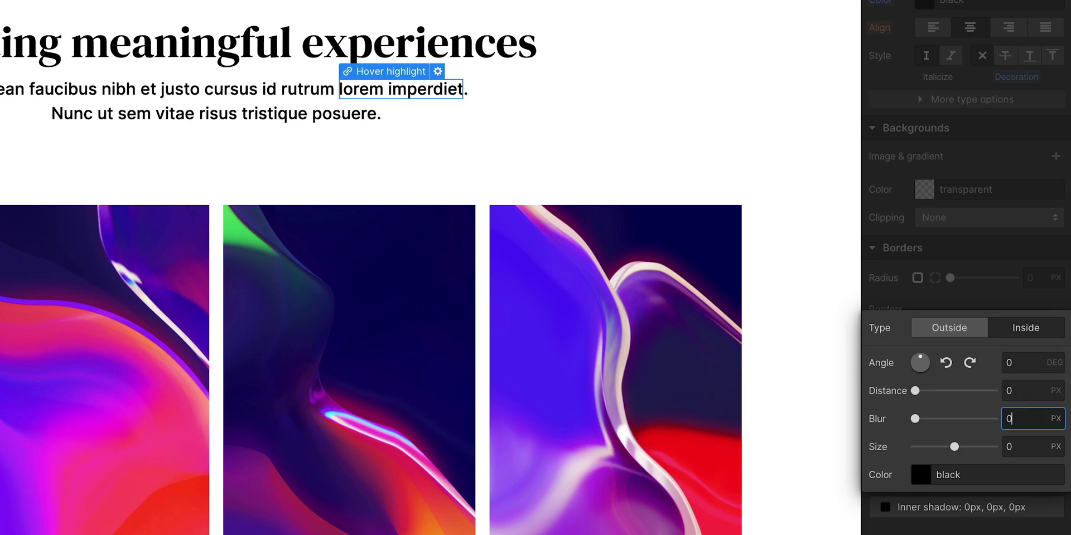
# Set the shadow distance to 2 px, then test larger distances up to 25 px.
pyautogui.click(1024, 393)
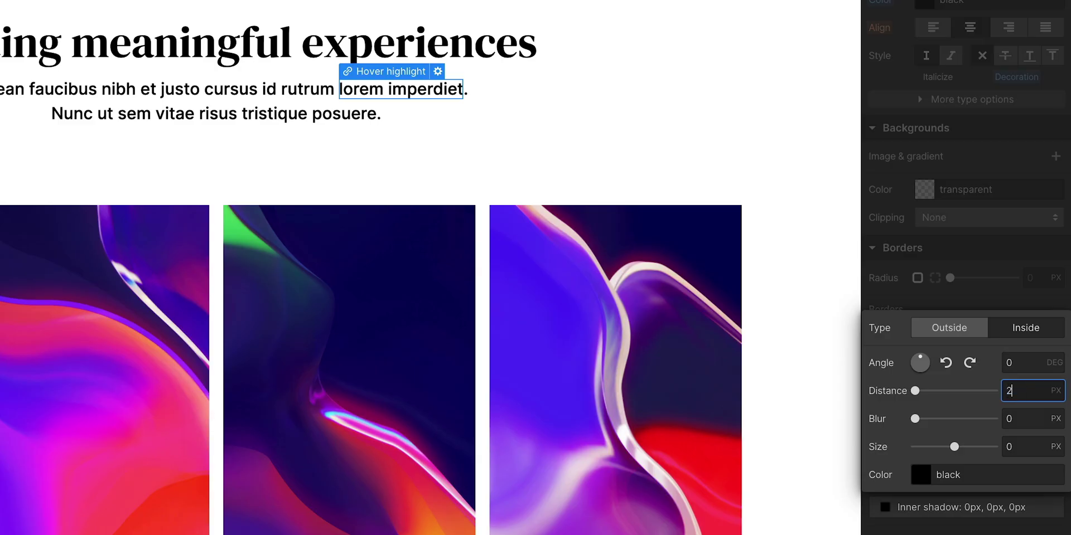
pyautogui.press('Return')
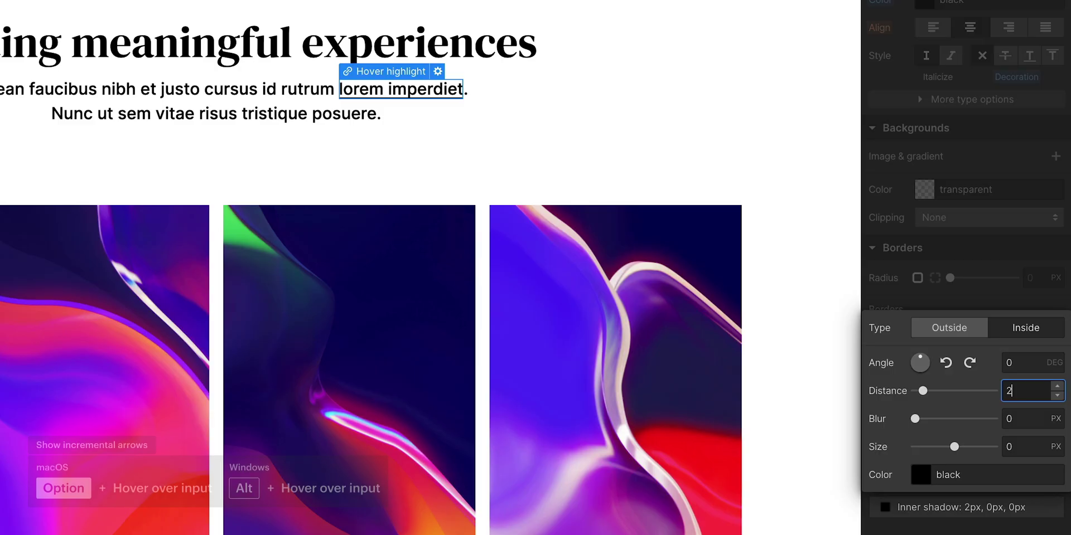
pyautogui.click(1058, 387)
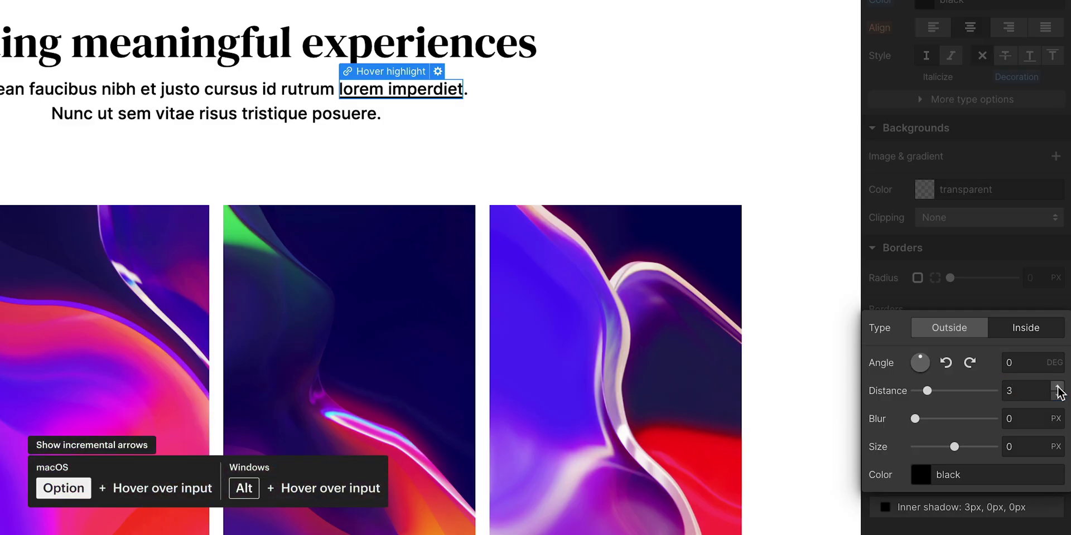
pyautogui.click(1057, 387)
pyautogui.click(1057, 386)
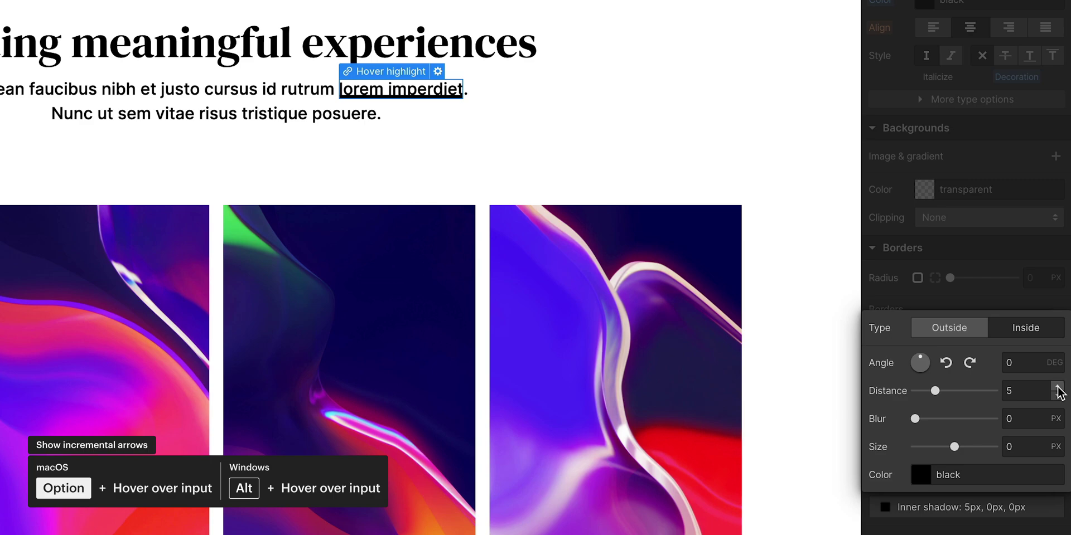
pyautogui.click(1057, 387)
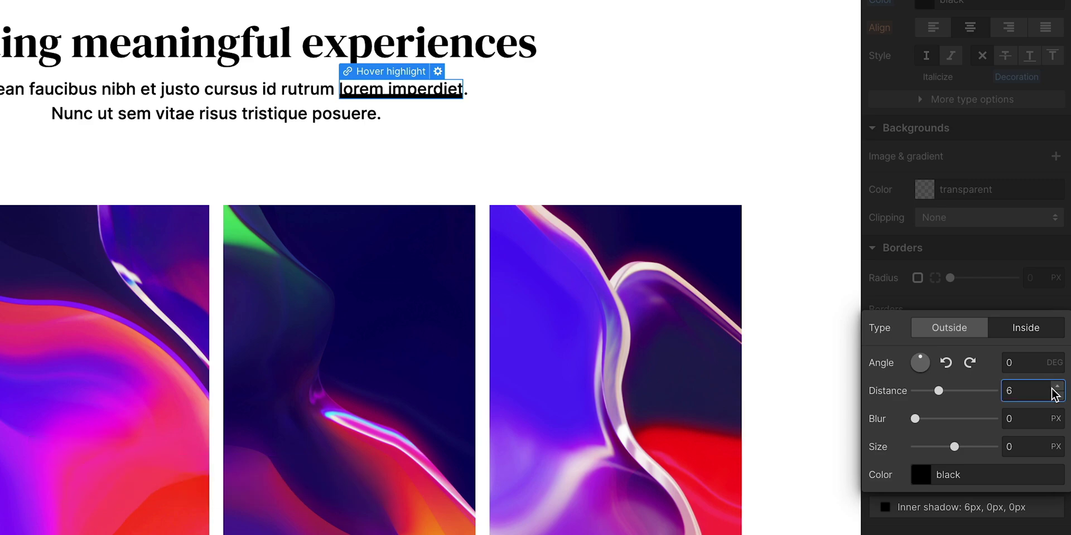
pyautogui.moveTo(1014, 391); pyautogui.dragTo(1029, 394)
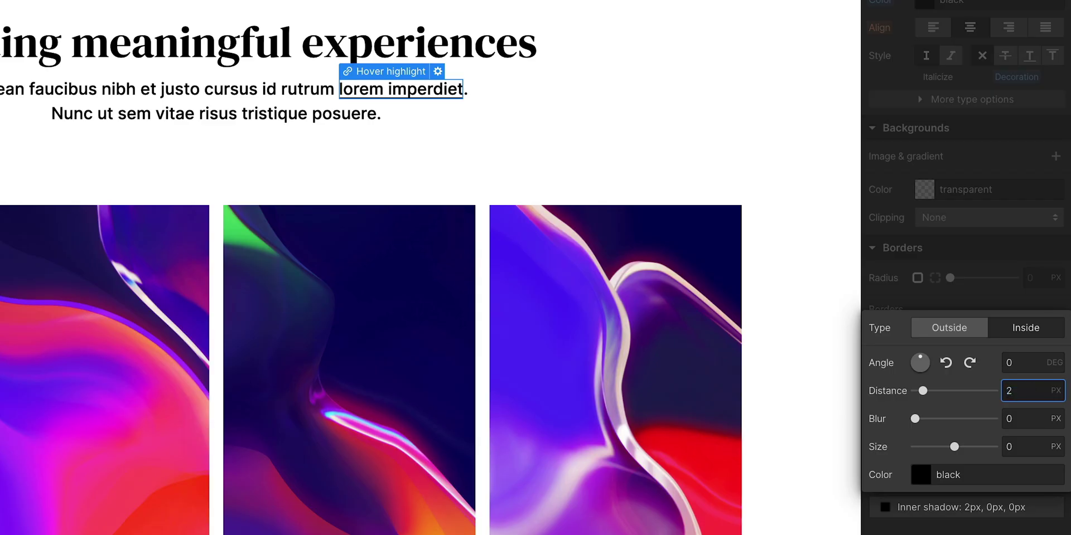
# Change the inner shadow colour from black to the Midnight Blue swatch.
pyautogui.click(924, 475)
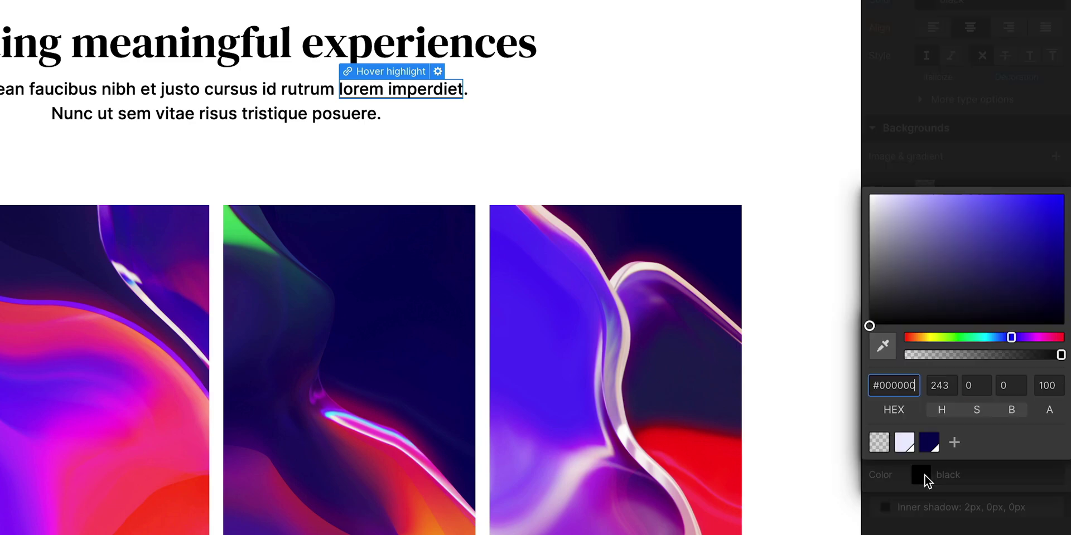
pyautogui.click(927, 443)
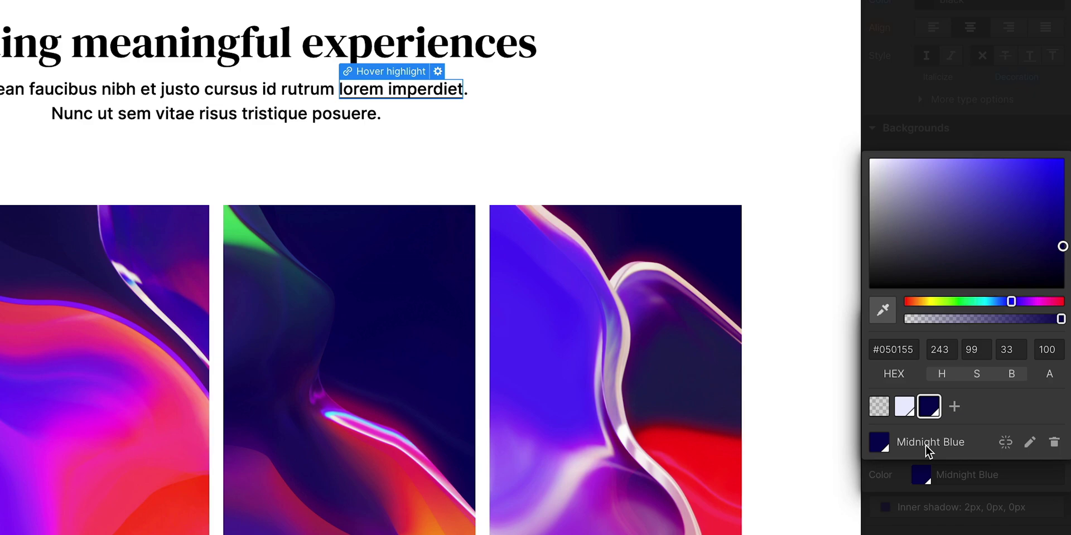
pyautogui.click(950, 470)
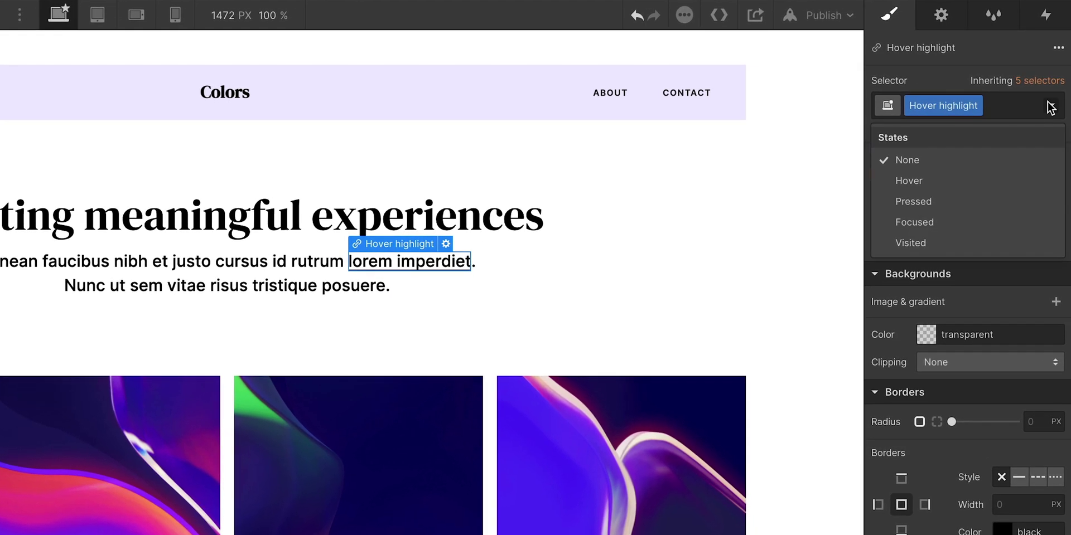
# In the Hover state, increase the inner shadow distance to 25 px.
pyautogui.click(946, 180)
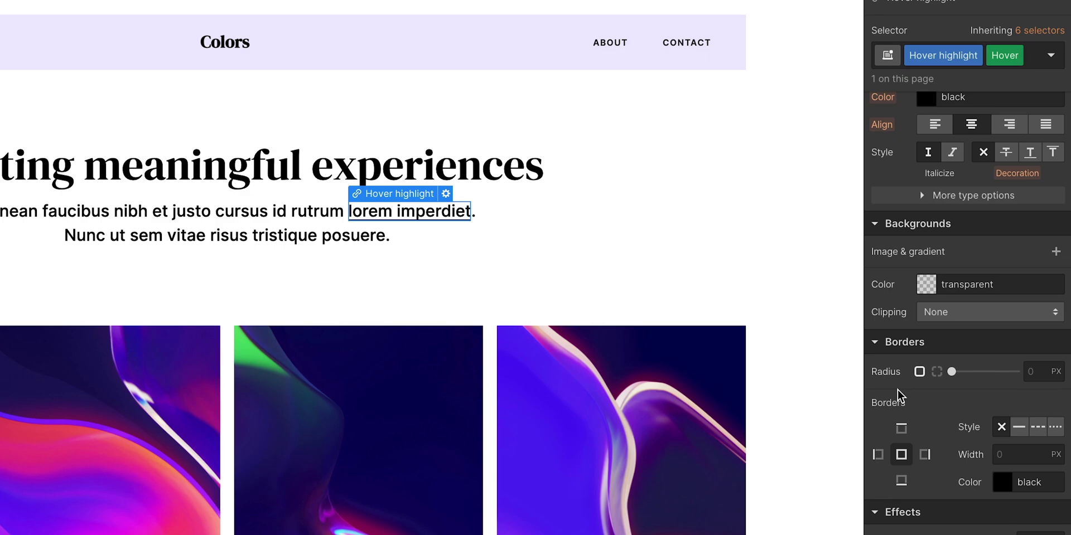
pyautogui.click(884, 483)
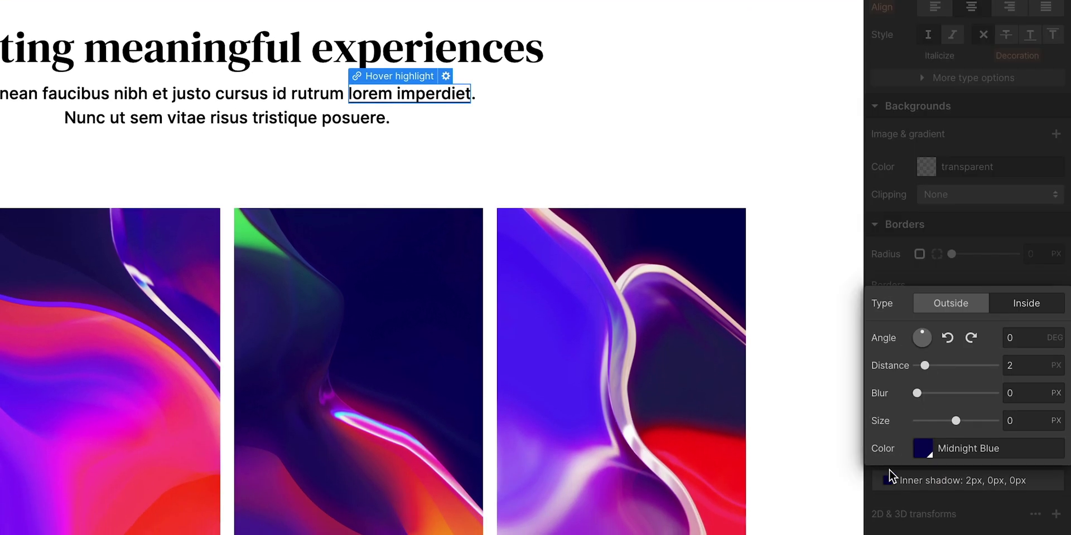
pyautogui.moveTo(1018, 366); pyautogui.dragTo(1034, 365)
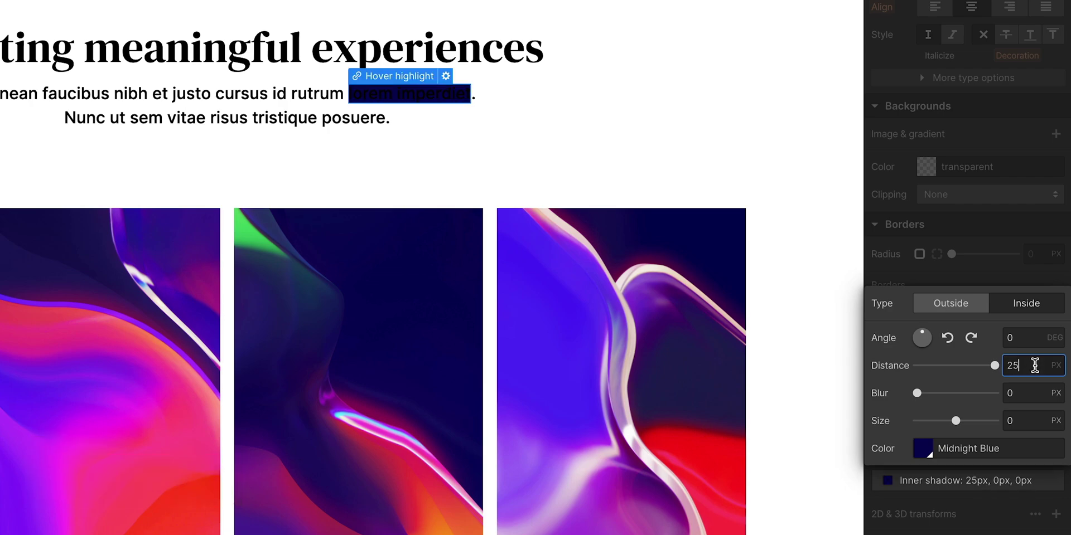
# Set the hover shadow colour to blue #0c00ff at 20 alpha.
pyautogui.click(923, 448)
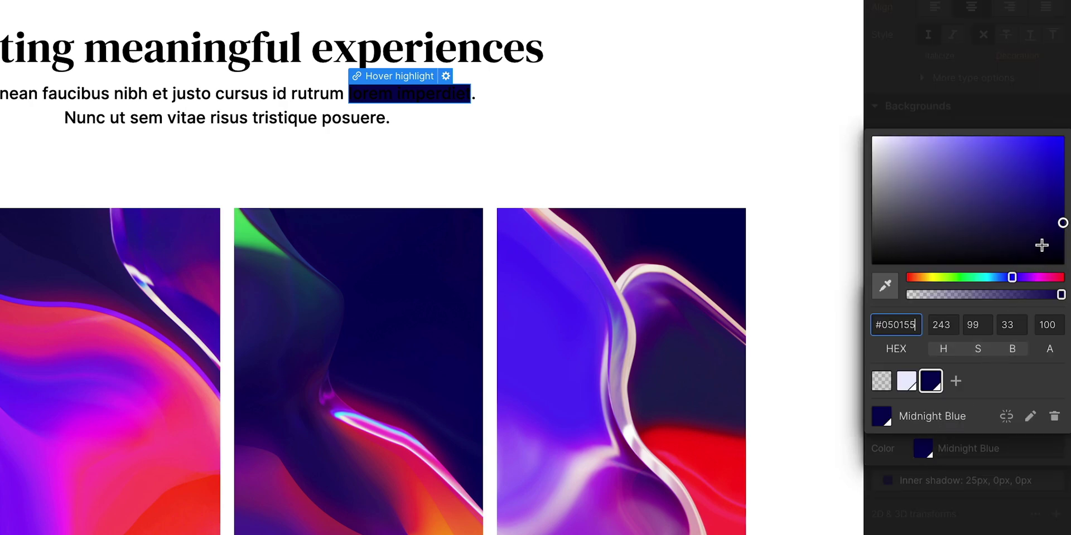
pyautogui.moveTo(1042, 245); pyautogui.dragTo(1068, 108)
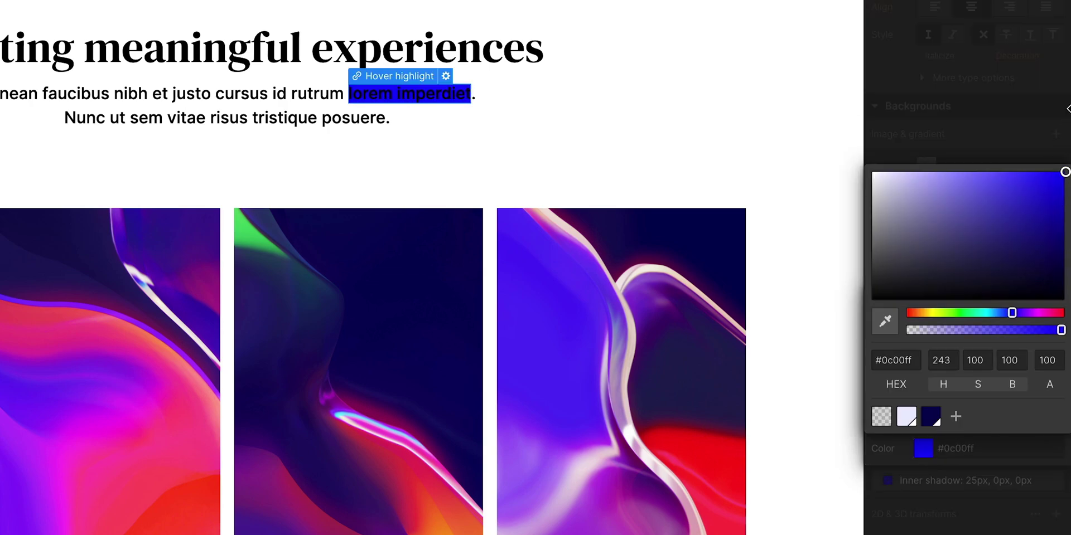
pyautogui.moveTo(1061, 330); pyautogui.dragTo(937, 330)
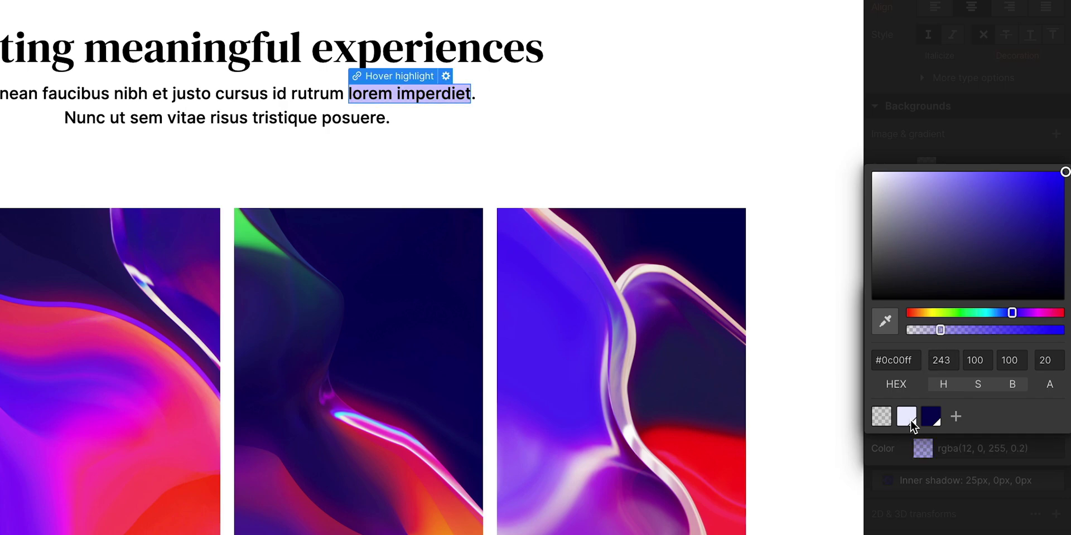
pyautogui.click(902, 441)
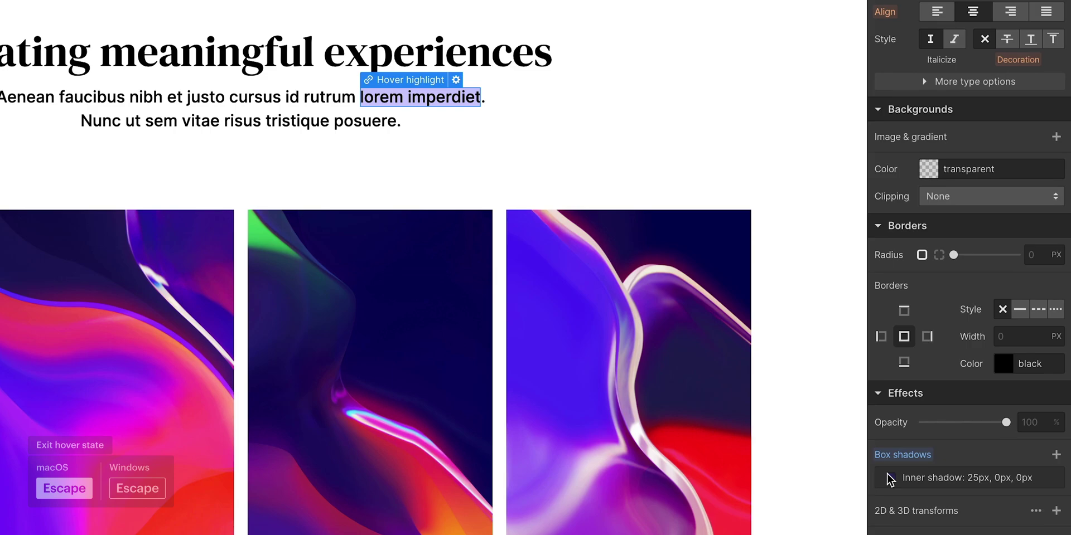
# Leave the Hover state with Escape, returning to the class's None state.
pyautogui.press('Escape')
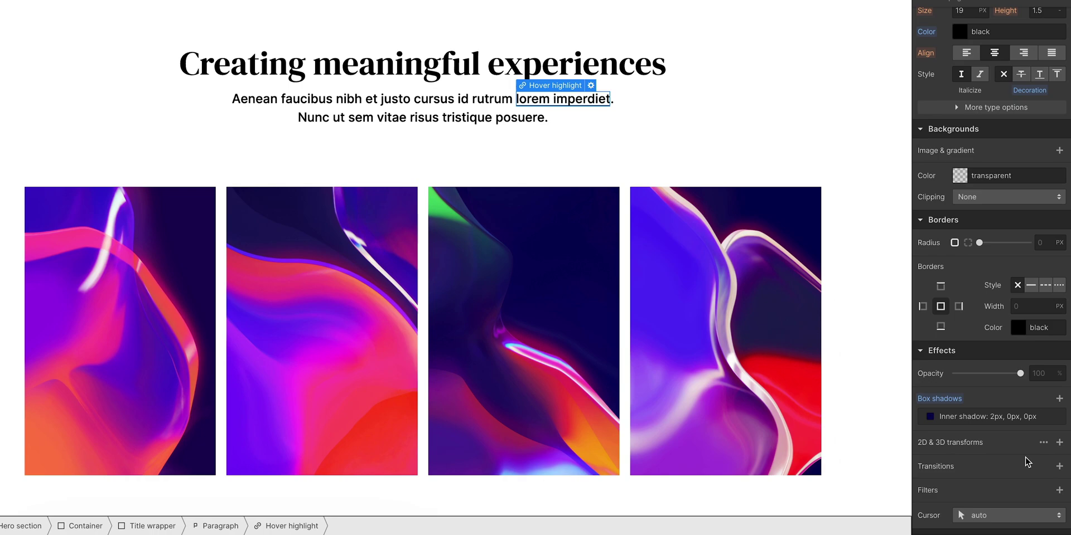
# Add a Box Shadow transition lasting 800 ms with Ease Out Circ easing.
pyautogui.click(1058, 464)
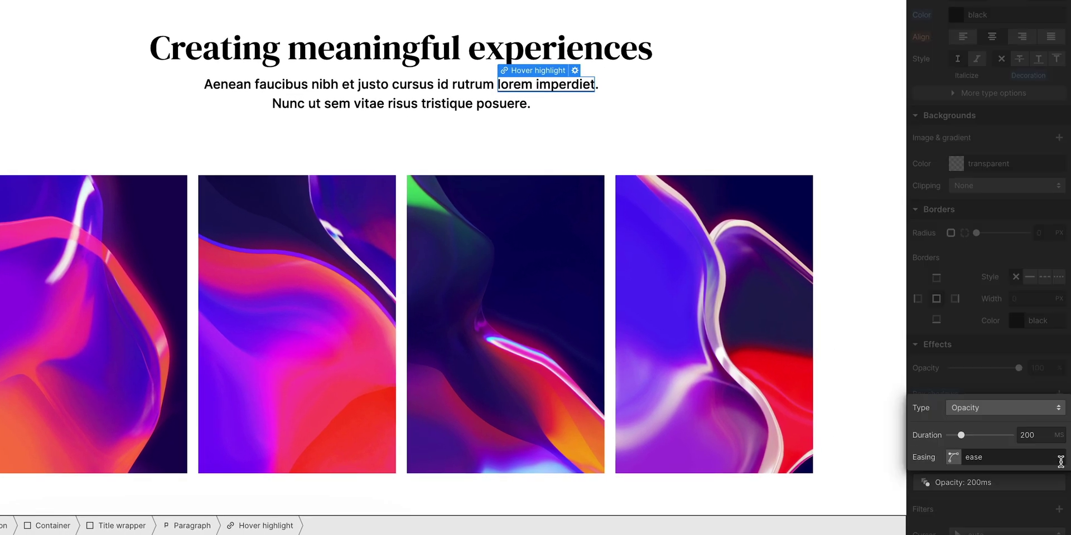
pyautogui.click(1016, 409)
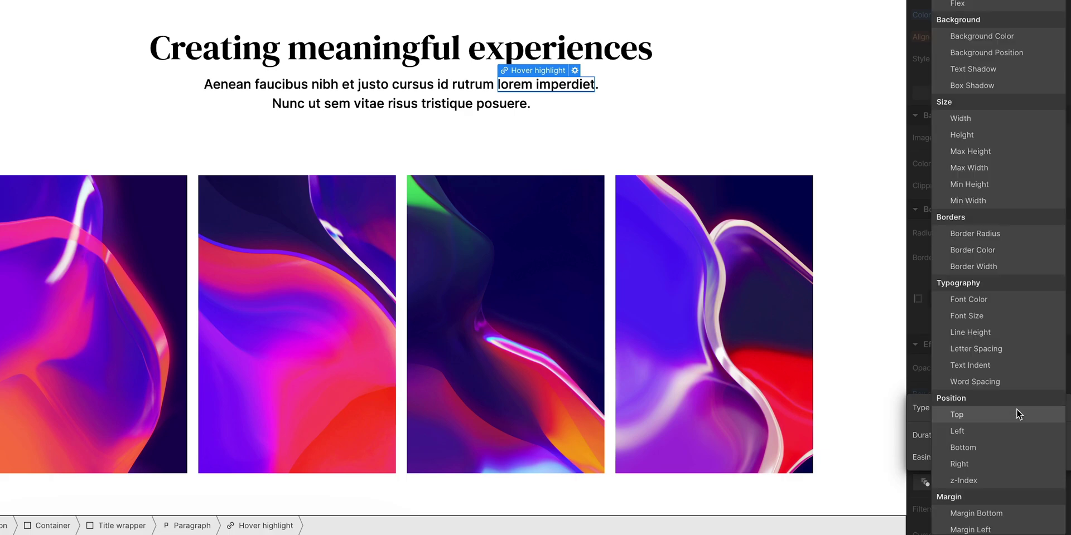
pyautogui.click(1000, 89)
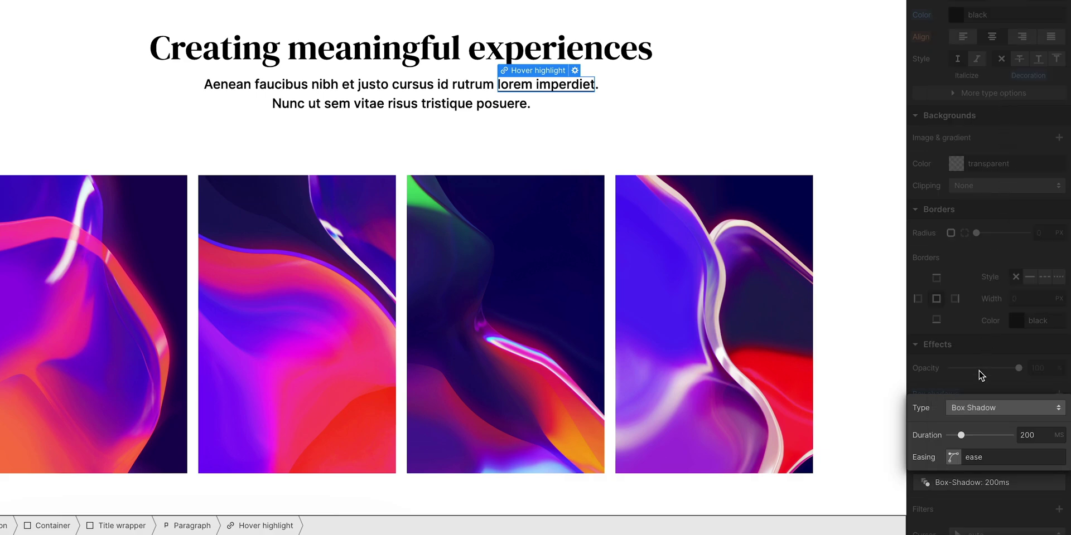
pyautogui.moveTo(961, 435); pyautogui.dragTo(999, 433)
pyautogui.click(954, 459)
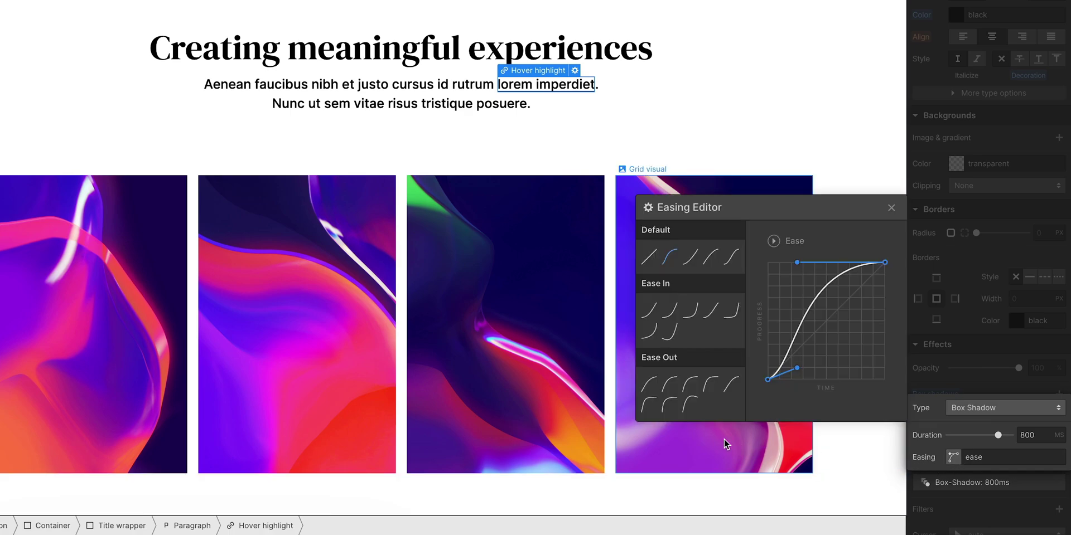
pyautogui.click(670, 407)
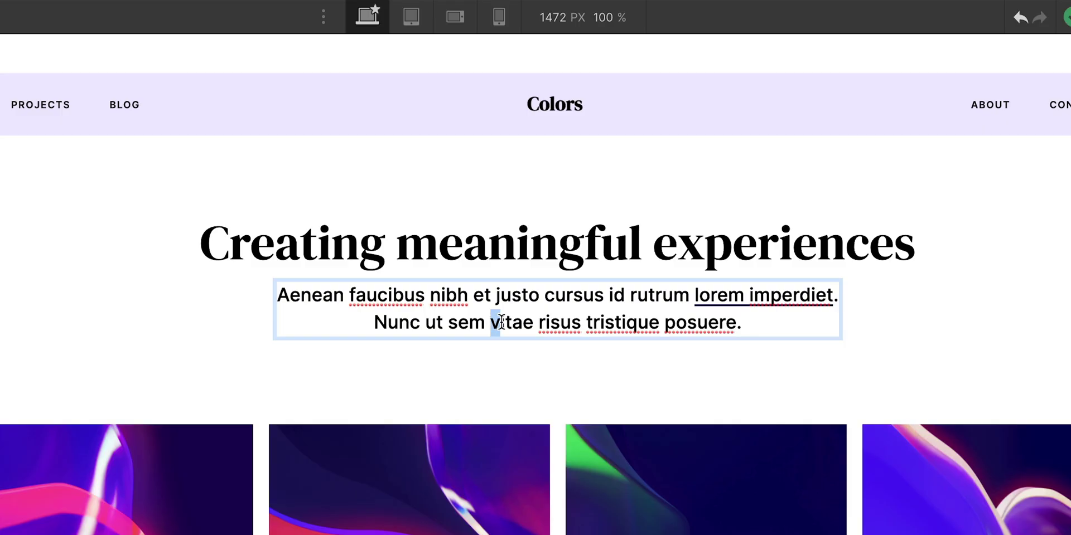
# Make 'vitae risus' a link and apply the existing Hover highlight class.
pyautogui.moveTo(501, 323); pyautogui.dragTo(581, 323)
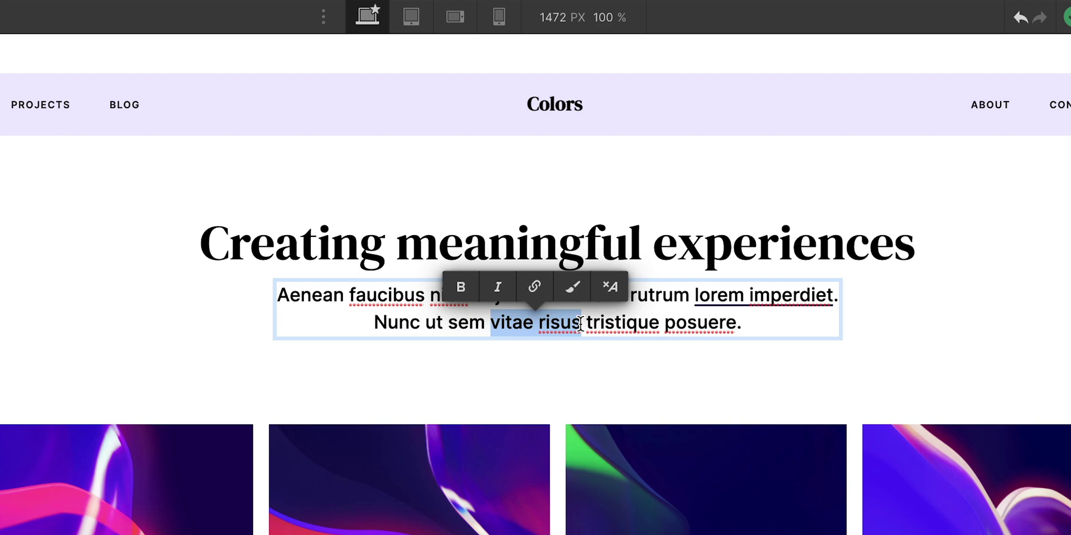
pyautogui.click(534, 287)
pyautogui.click(971, 105)
pyautogui.write('H')
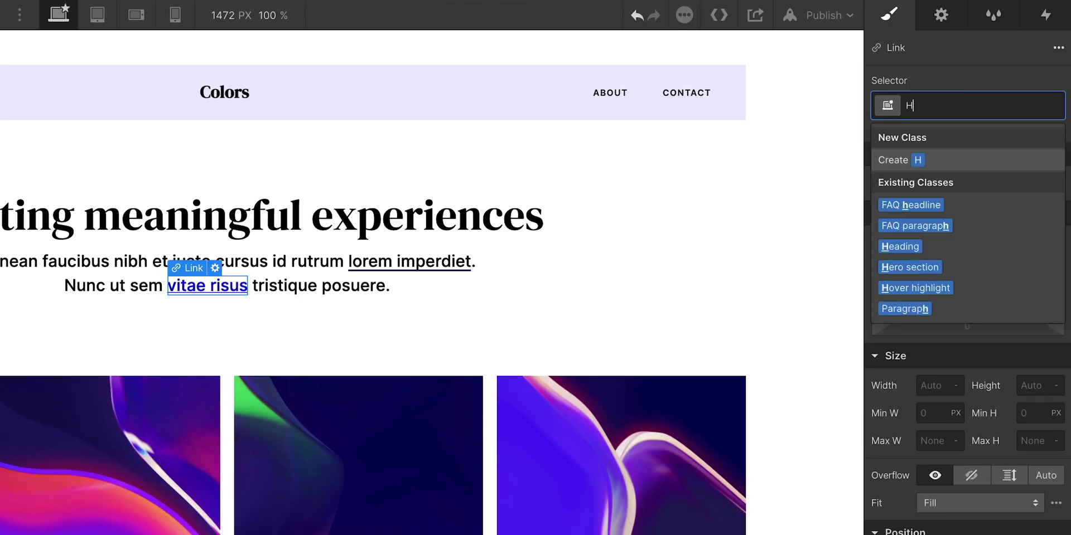
pyautogui.write('over')
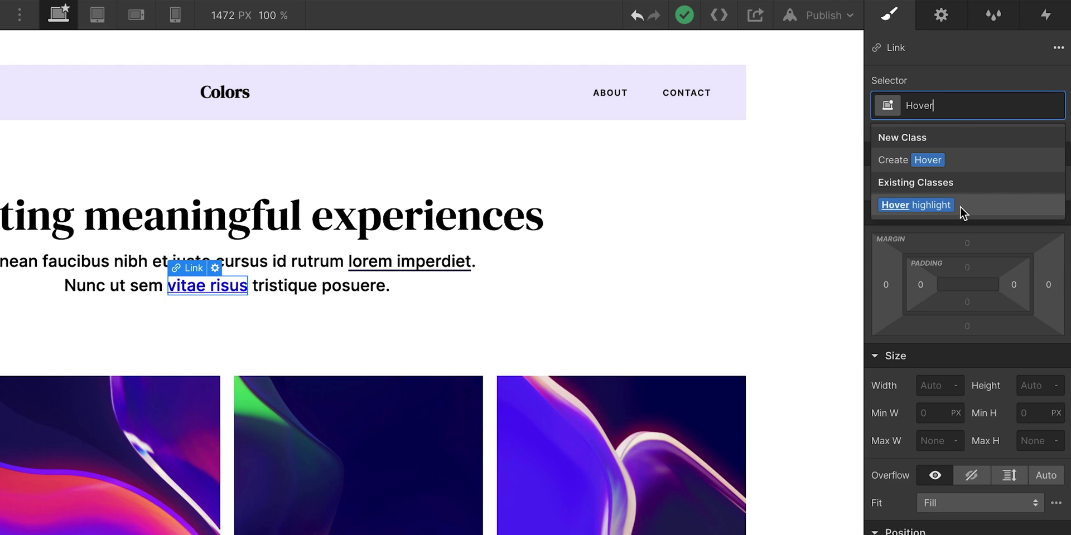
pyautogui.click(959, 206)
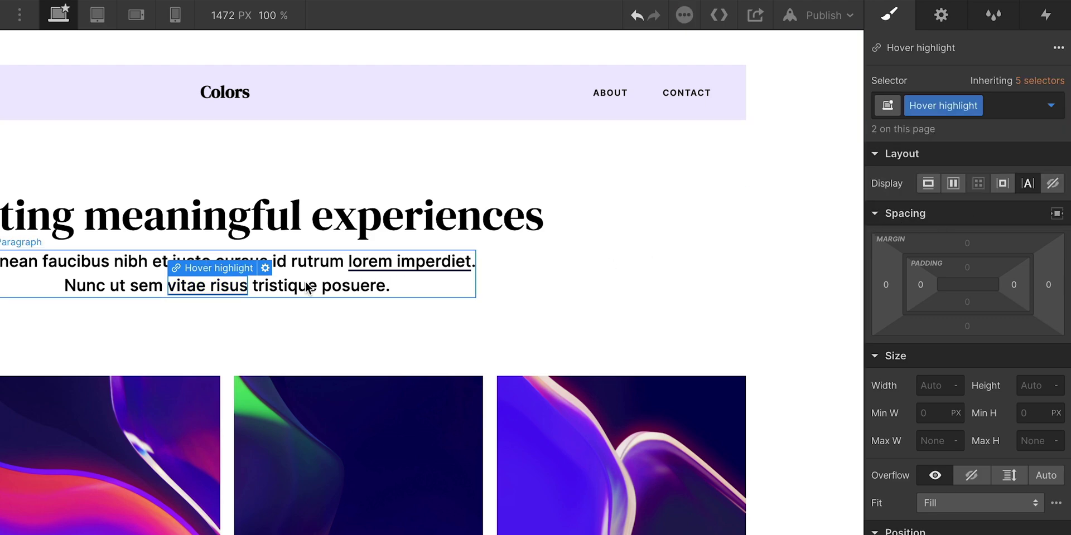
pyautogui.doubleClick(224, 283)
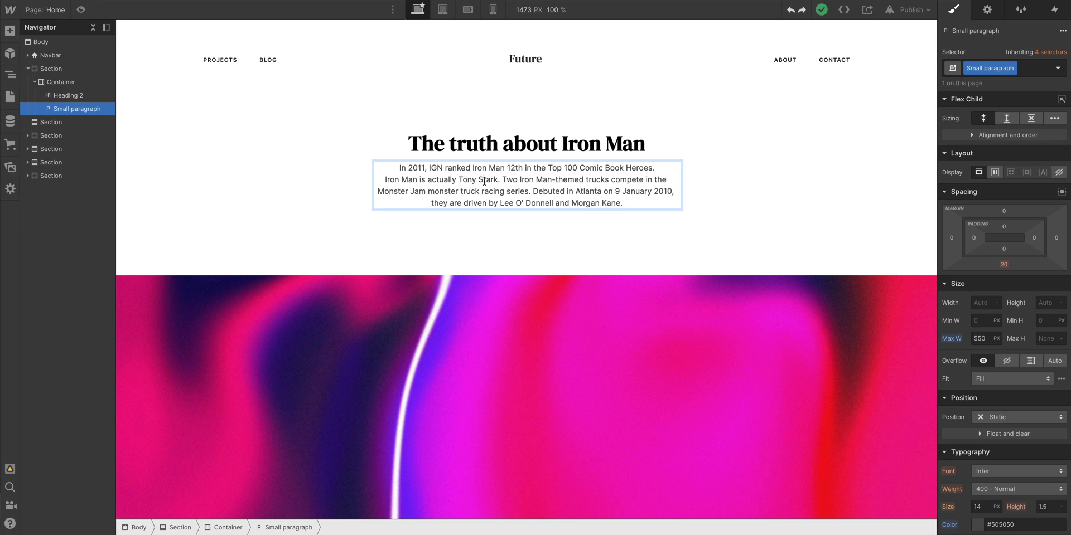
# Make 'Tony Stark' a link and give it a new Spoiler class.
pyautogui.moveTo(460, 180); pyautogui.dragTo(473, 180)
pyautogui.click(483, 169)
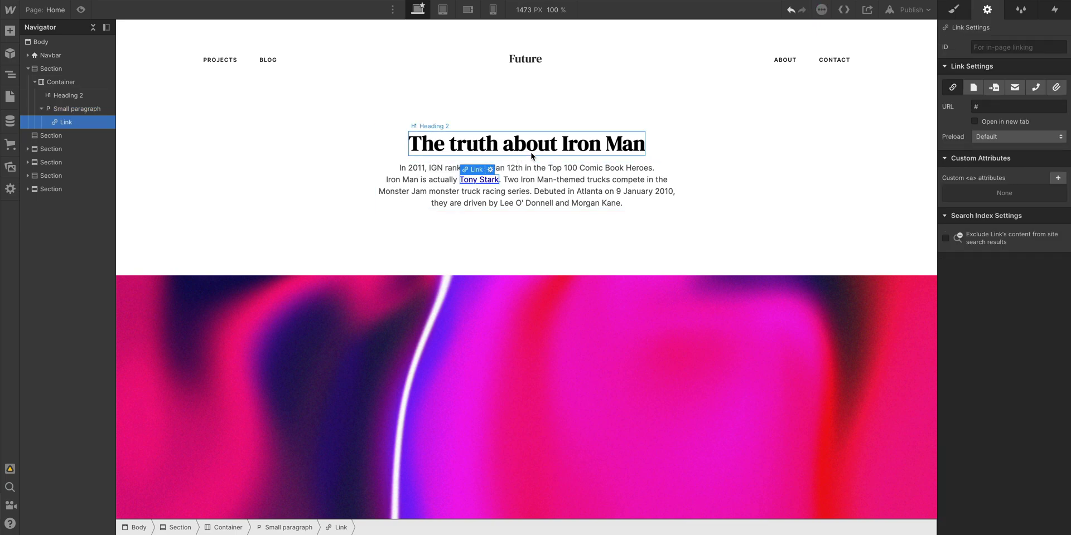
pyautogui.click(955, 10)
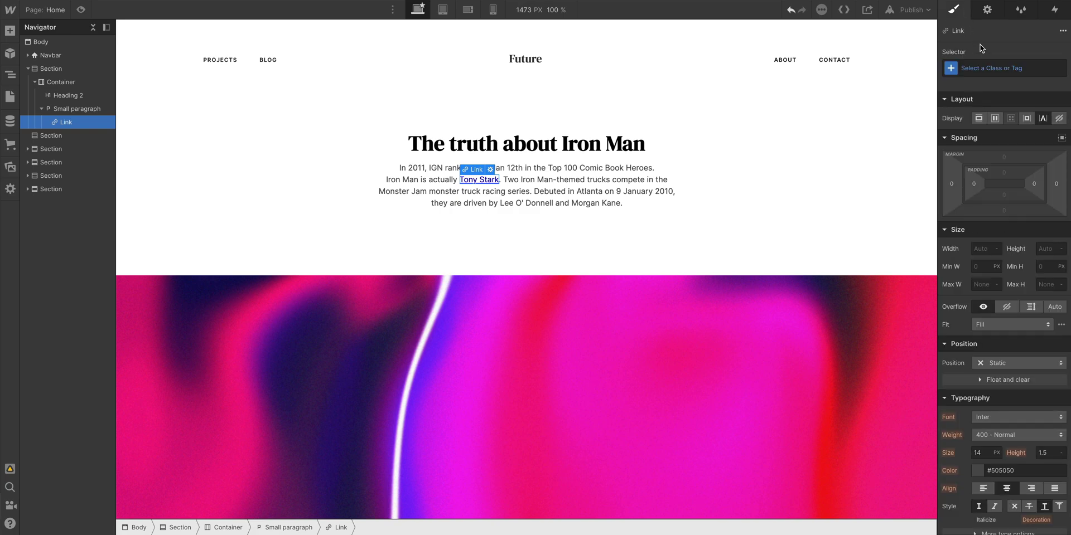
pyautogui.click(991, 66)
pyautogui.write('Spoiler')
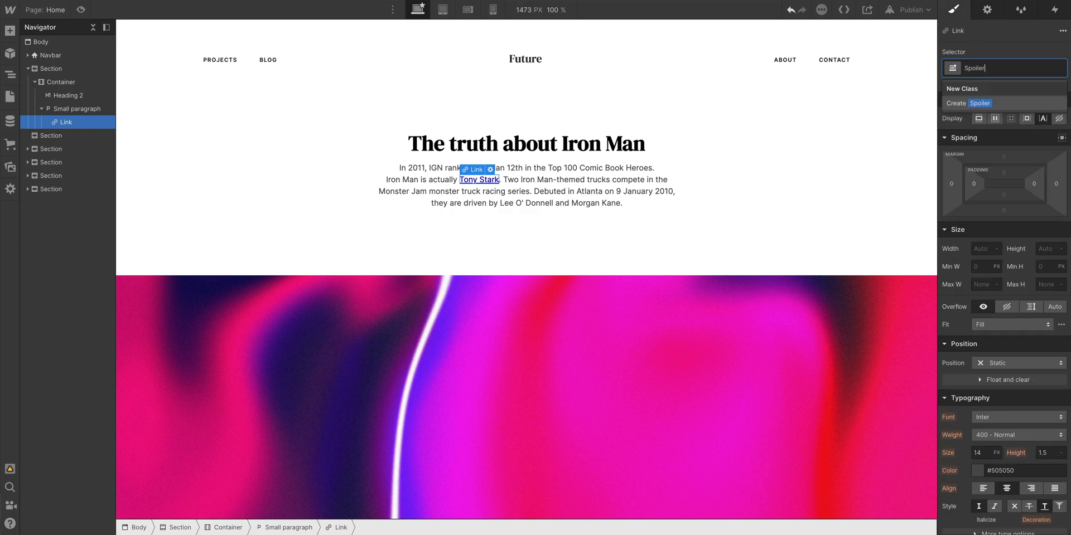
pyautogui.click(994, 104)
# Set the Spoiler link's text colour to black and decoration to none.
pyautogui.scroll(-2, 1014, 309)
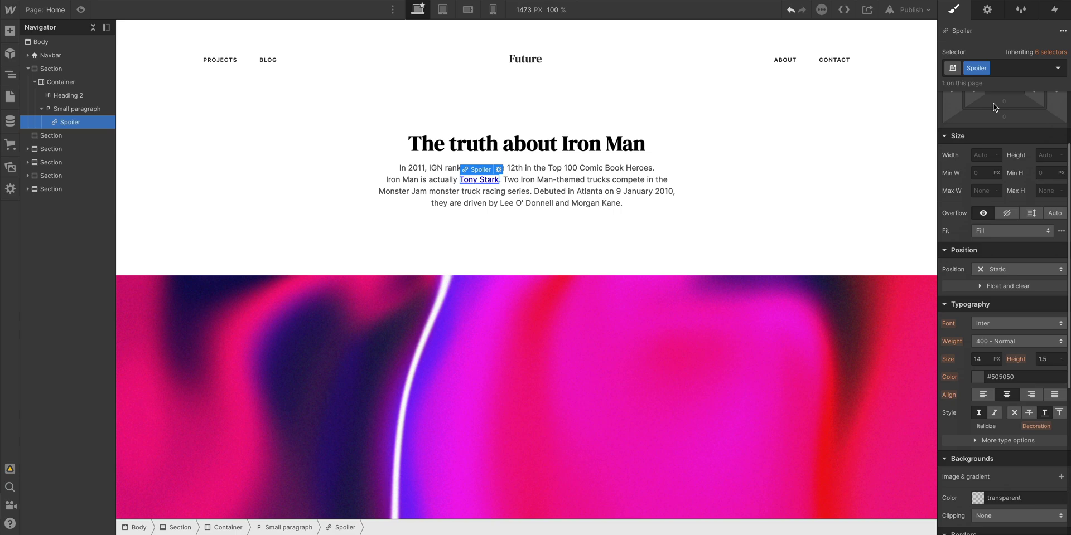
pyautogui.scroll(-2, 1015, 310)
pyautogui.click(1014, 310)
pyautogui.write('black')
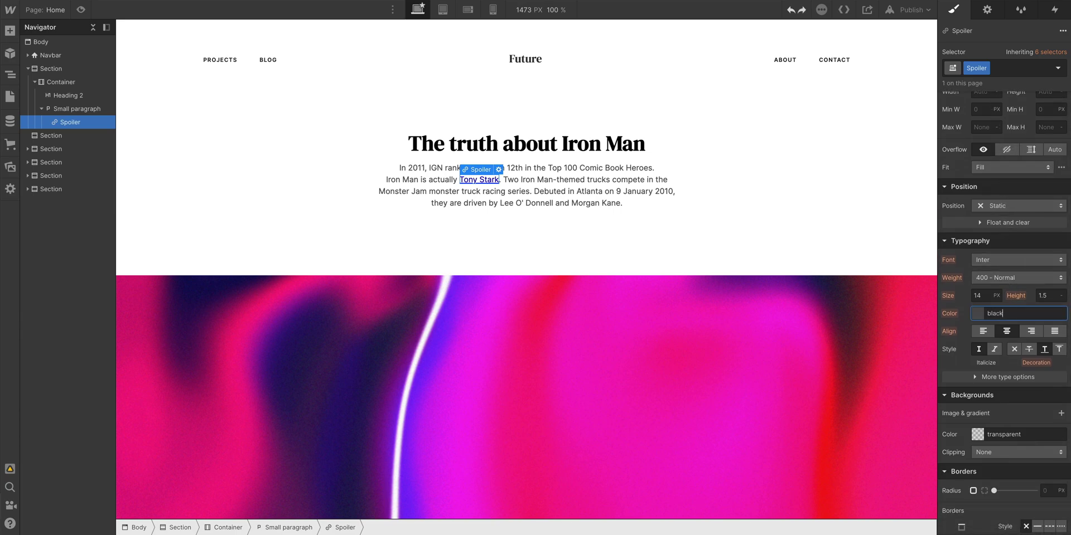
pyautogui.click(1015, 350)
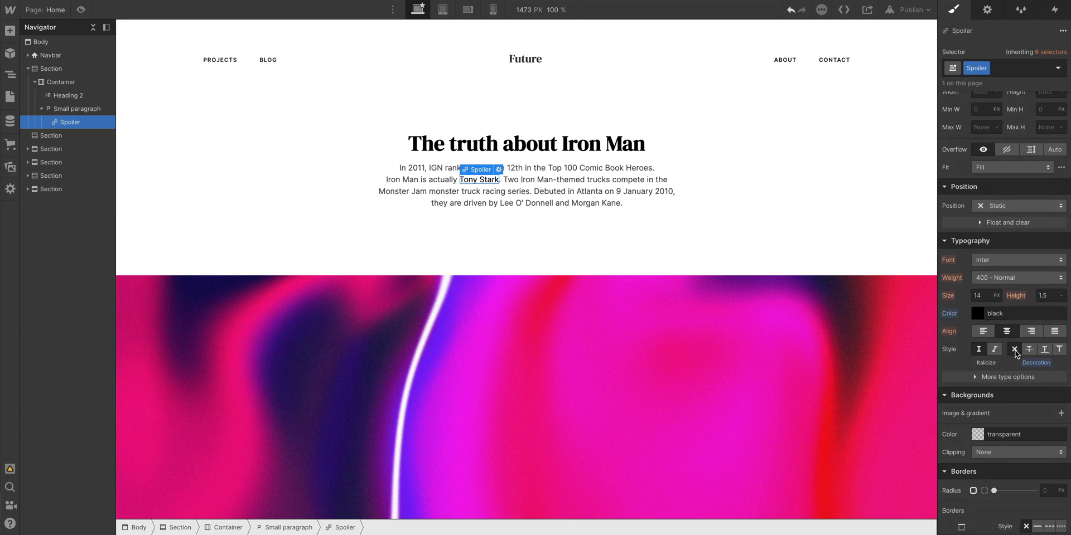
# Add an inside box shadow to the Spoiler link with angle 0, blur 0 and distance 20px.
pyautogui.scroll(-4, 1014, 353)
pyautogui.click(1058, 383)
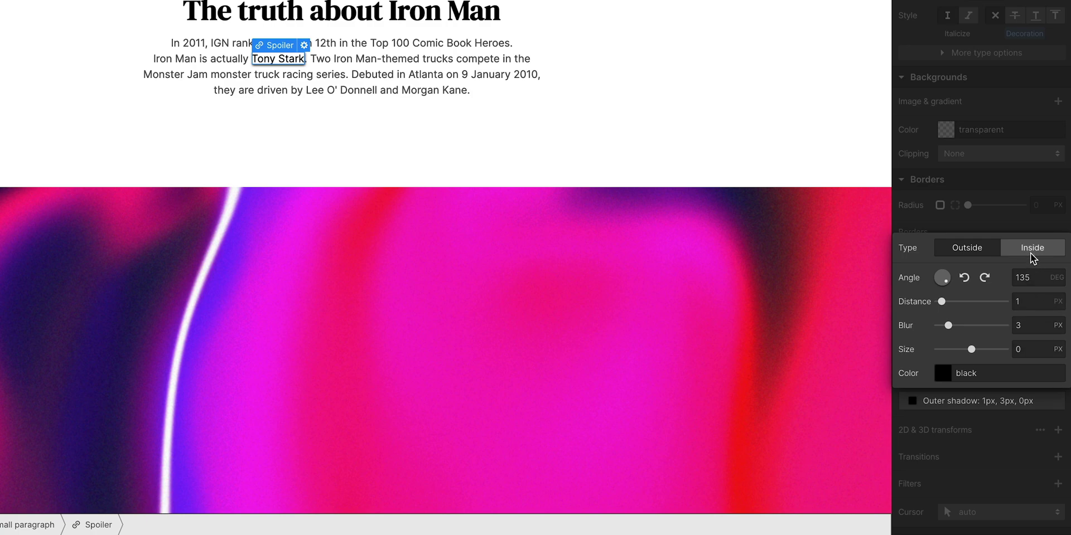
pyautogui.click(1029, 253)
pyautogui.doubleClick(1026, 277)
pyautogui.press('BackSpace')
pyautogui.write('0')
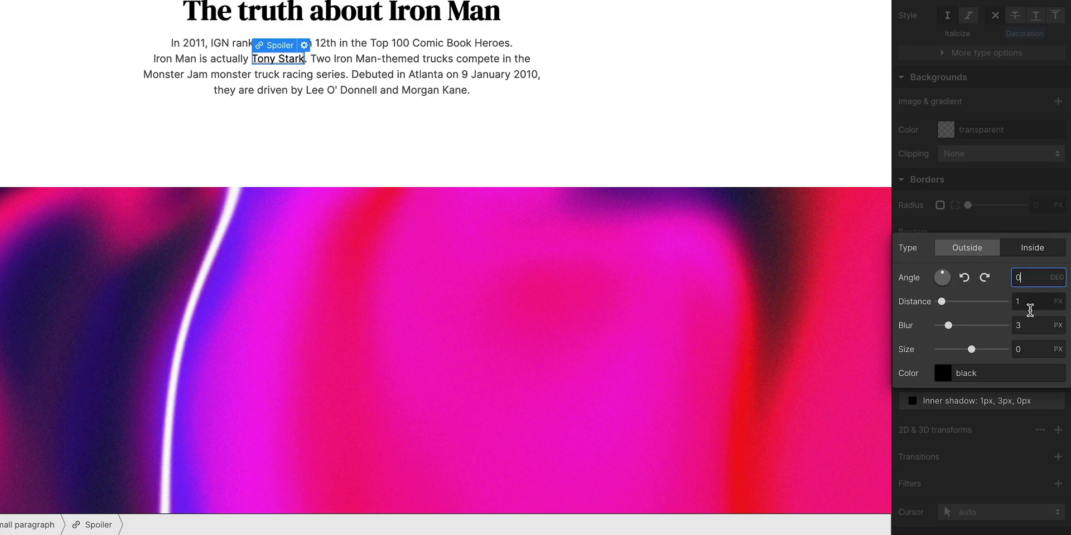
pyautogui.doubleClick(1030, 327)
pyautogui.write('0')
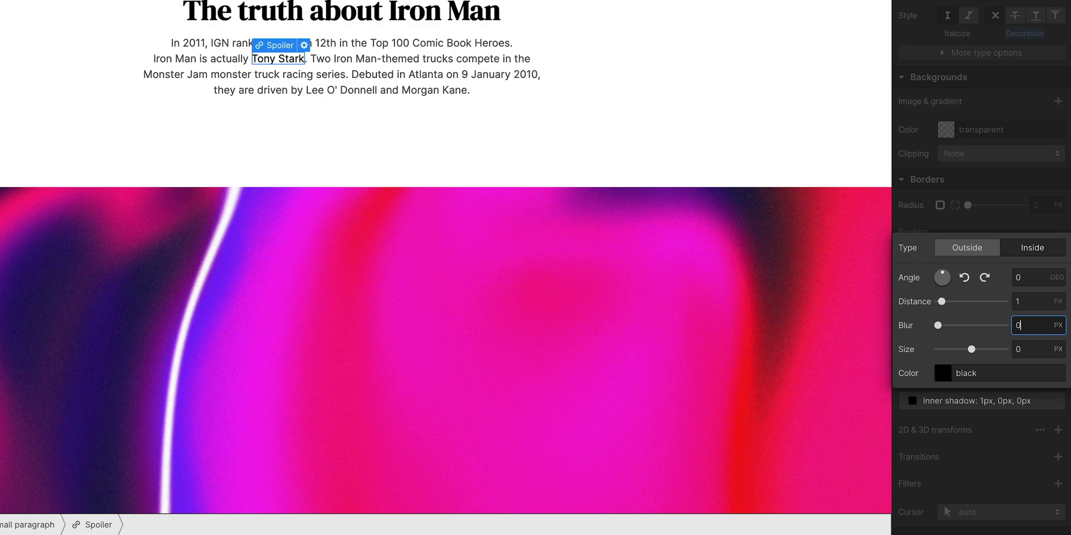
pyautogui.moveTo(944, 305); pyautogui.dragTo(1005, 303)
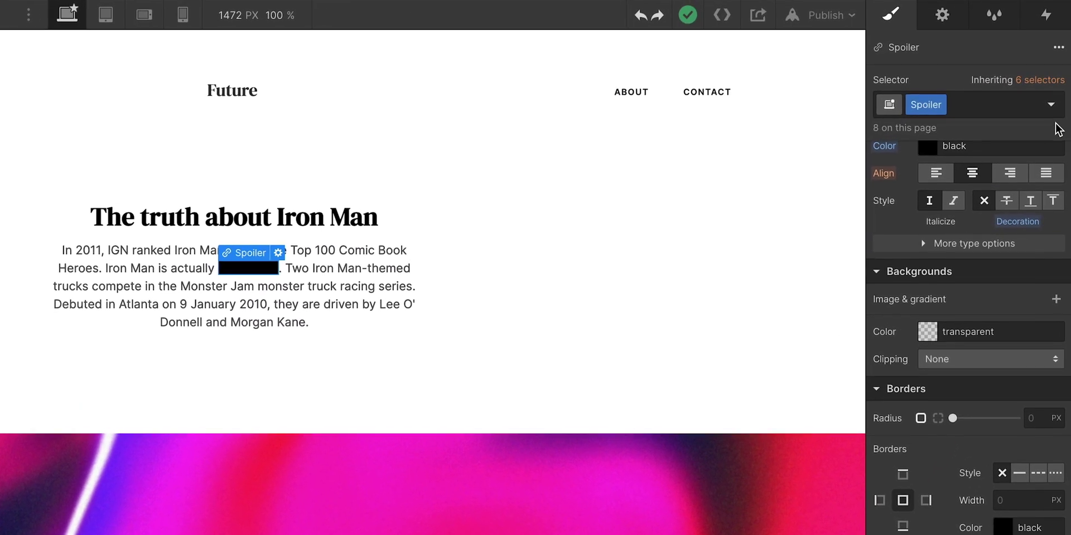
# In the Spoiler link's Focused state, reduce the inner shadow distance to 0px.
pyautogui.click(1049, 102)
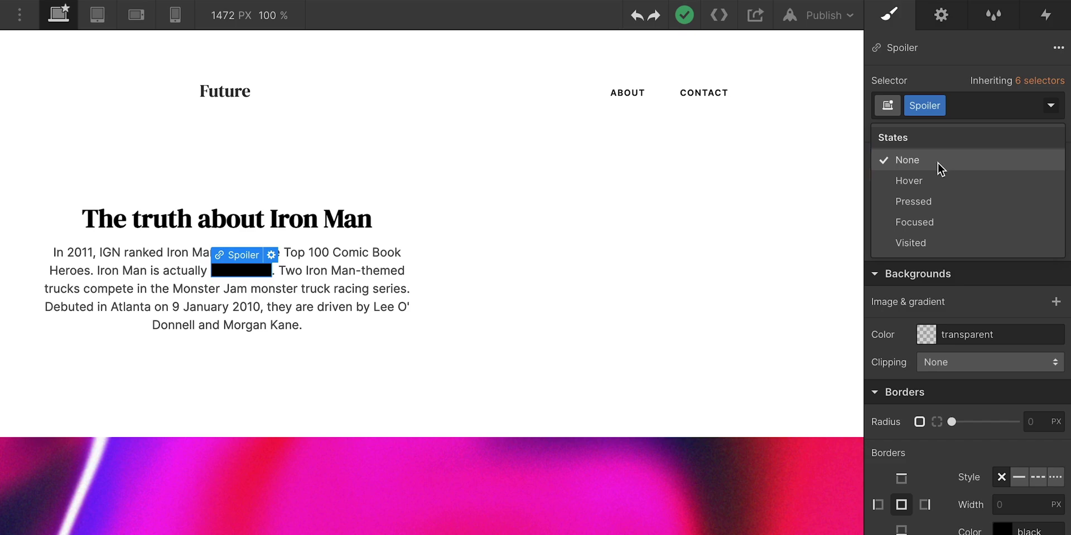
pyautogui.click(946, 223)
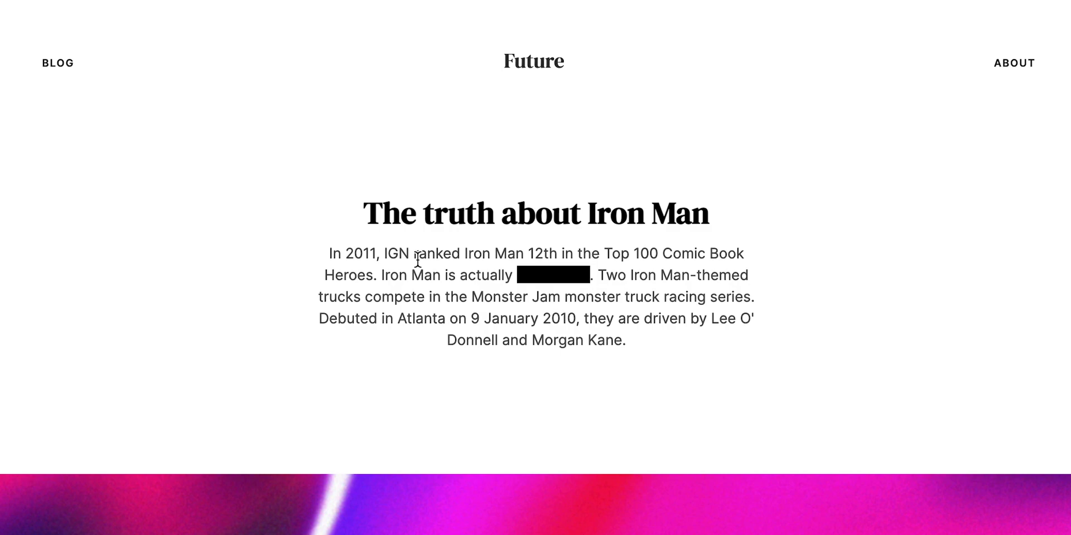
pyautogui.click(549, 282)
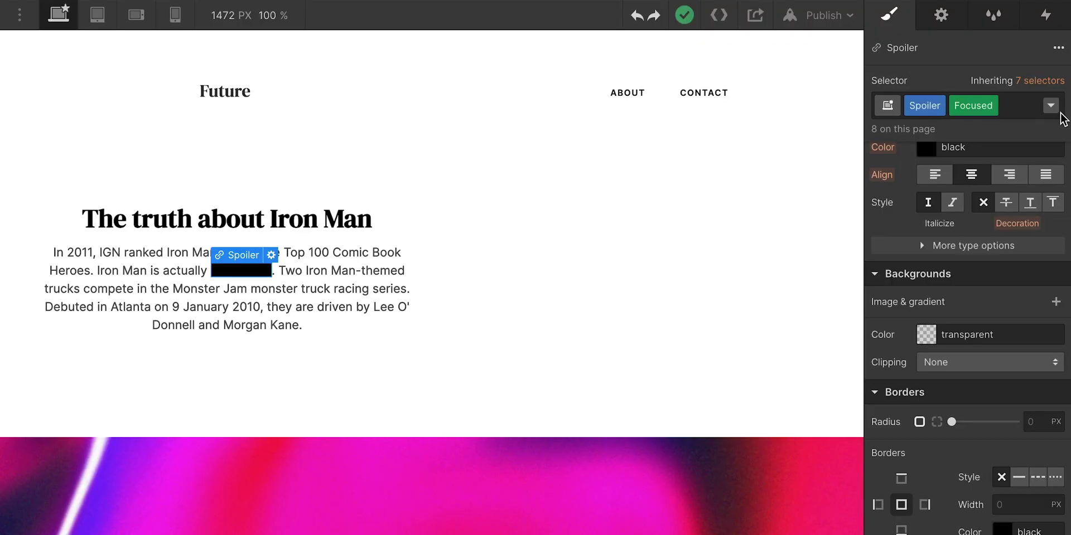
pyautogui.click(1052, 107)
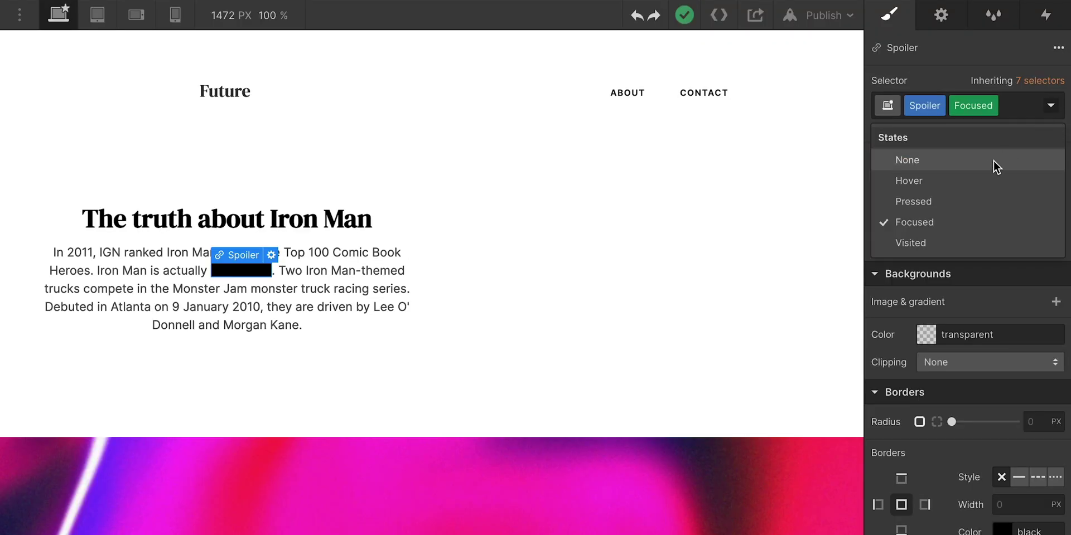
pyautogui.click(945, 222)
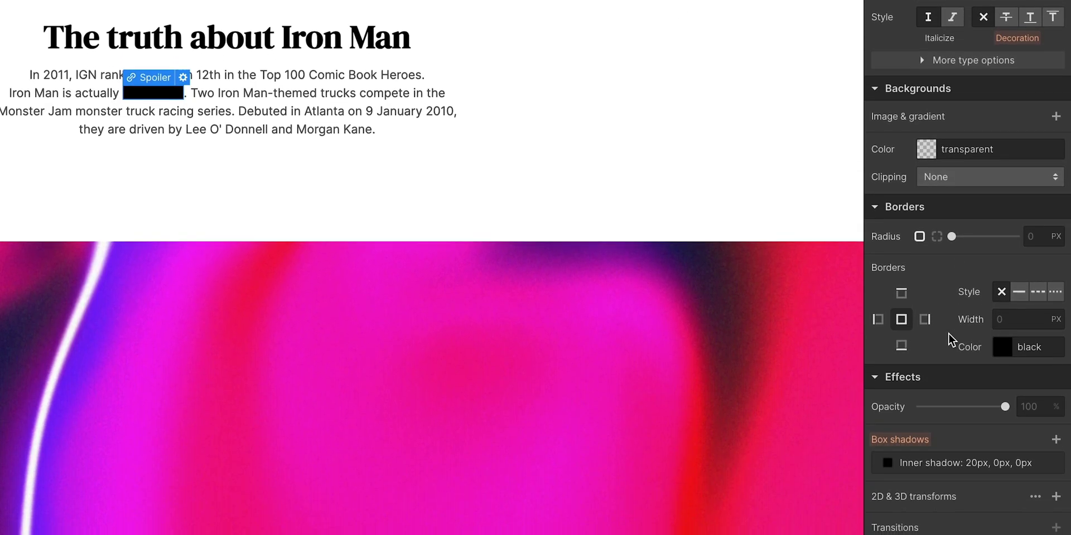
pyautogui.click(938, 464)
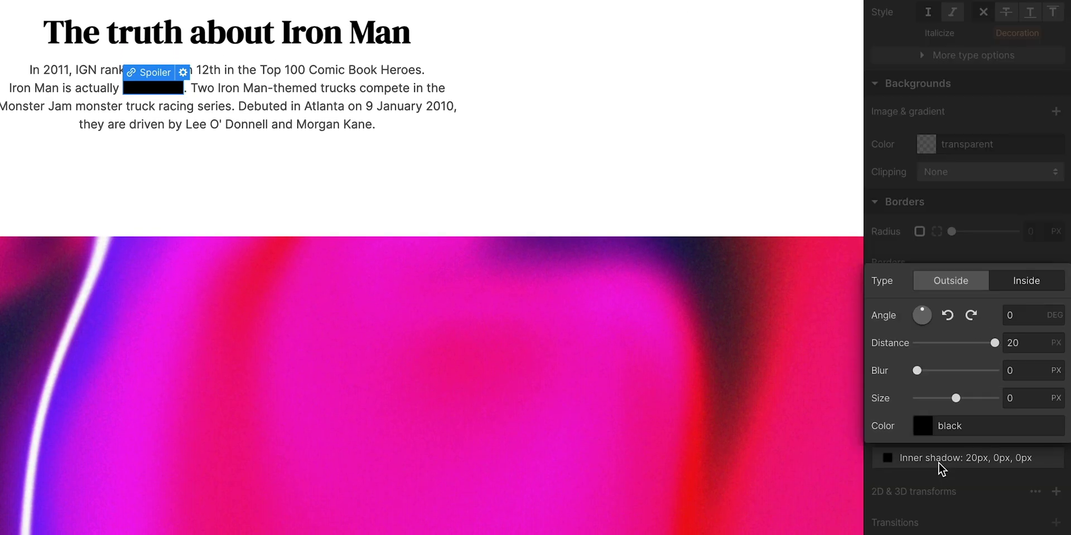
pyautogui.moveTo(994, 343); pyautogui.dragTo(915, 347)
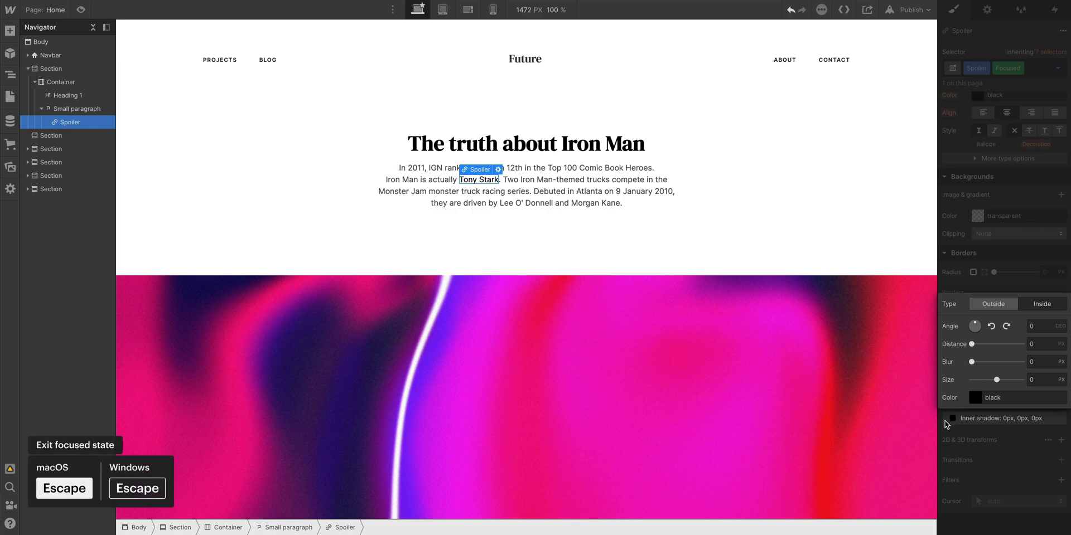
# Preview the page and Tab through the spoiler links, checking each reveals its text on focus.
pyautogui.press('Escape')
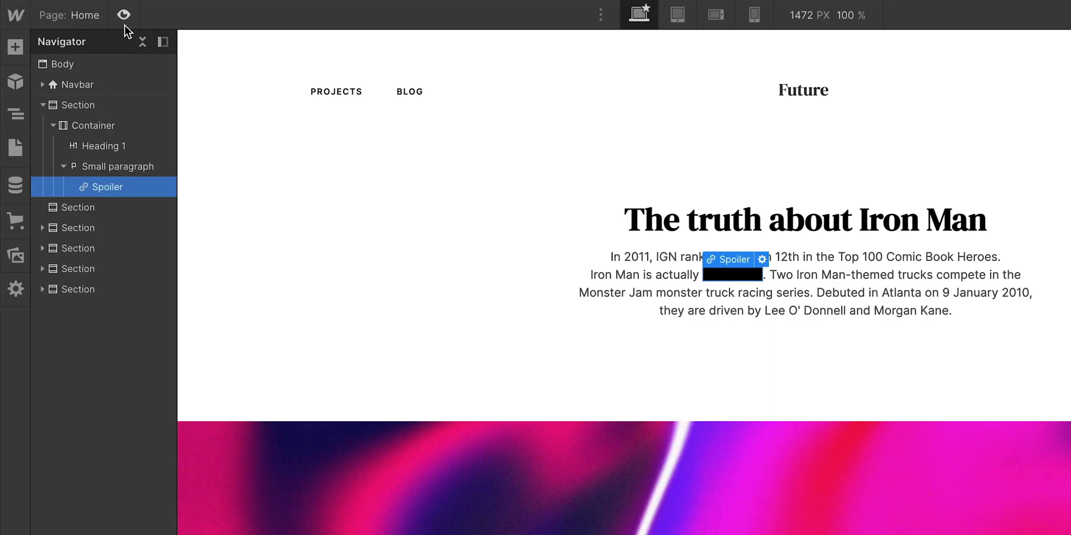
pyautogui.click(125, 25)
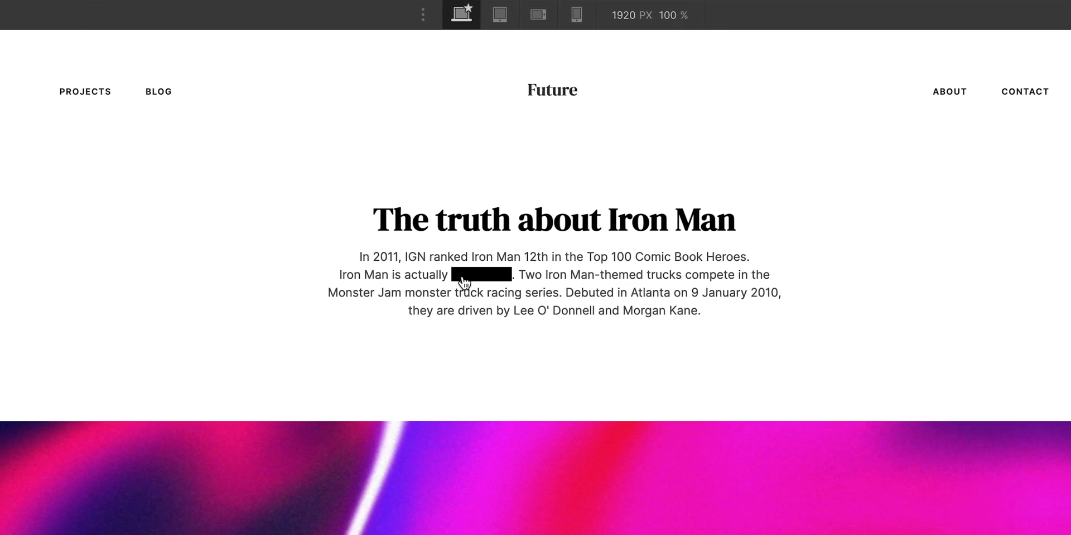
pyautogui.click(462, 279)
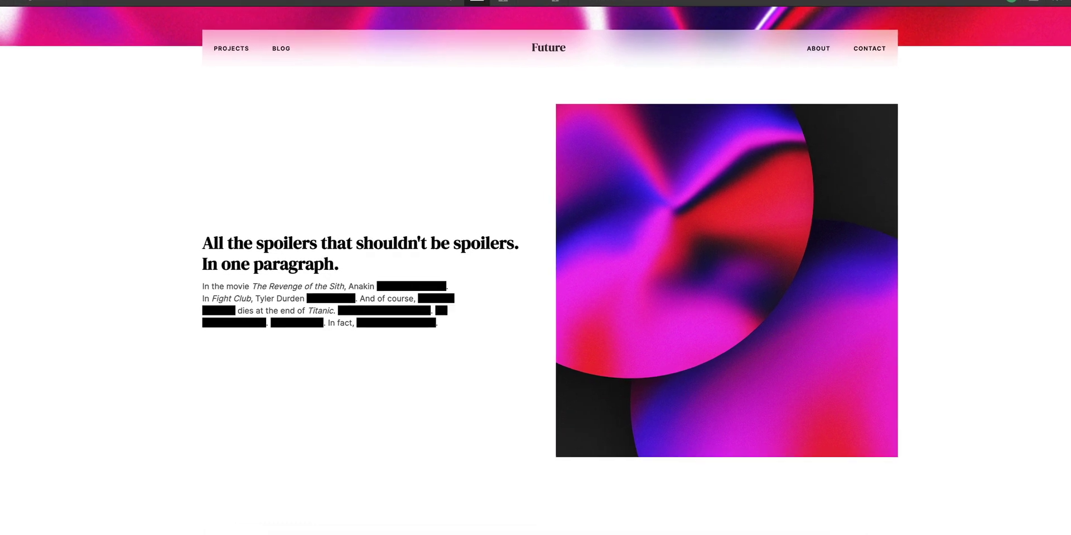
pyautogui.press('Tab')
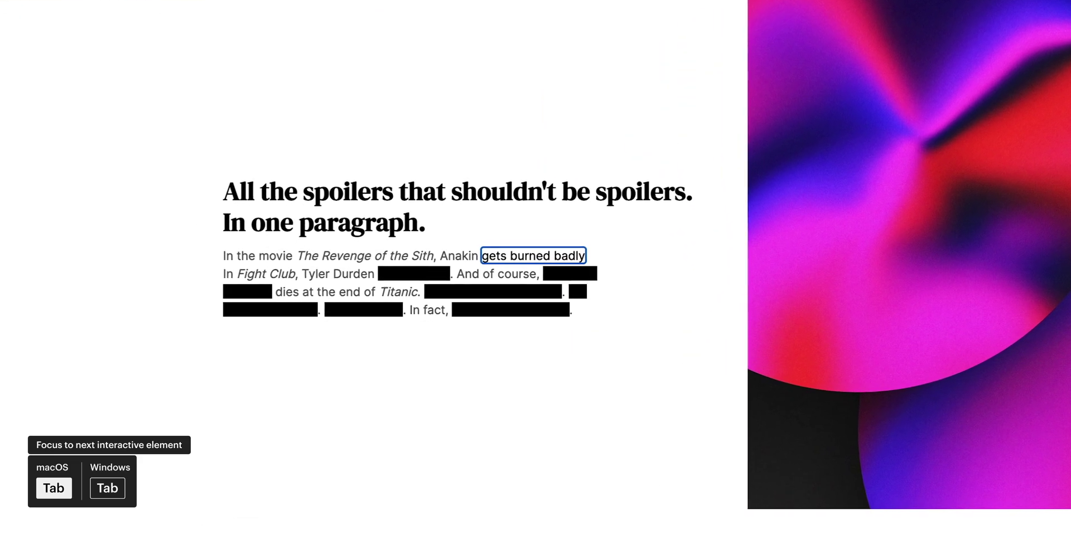
pyautogui.press('Tab')
pyautogui.press('Tab')
pyautogui.press('Tab')
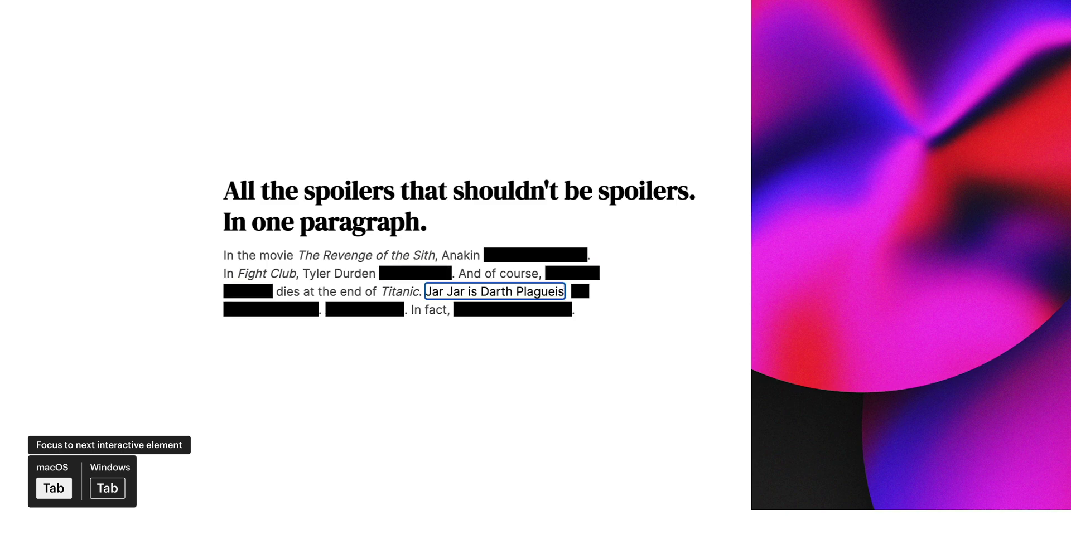
pyautogui.press('Tab')
pyautogui.press('Tab')
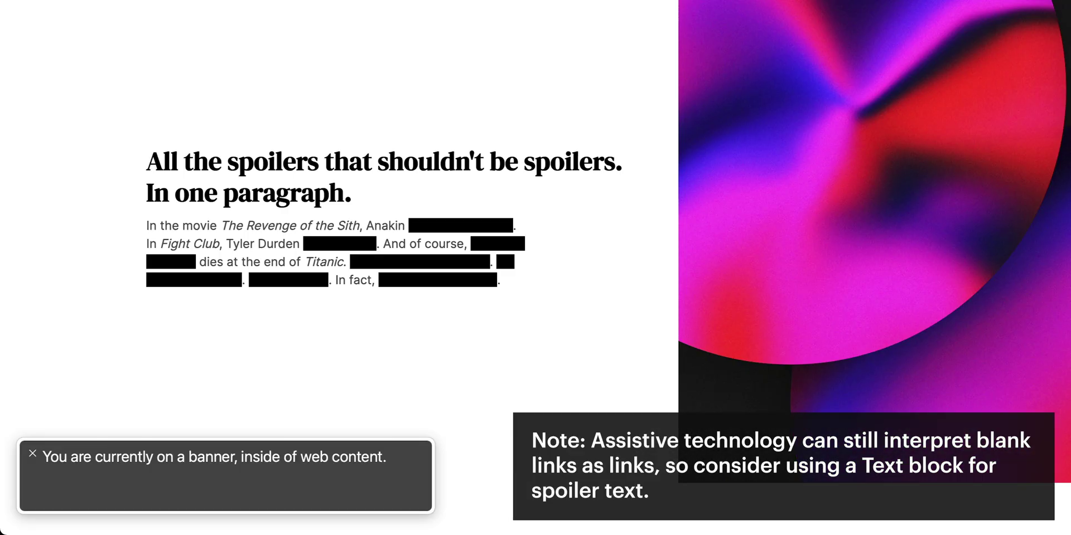
pyautogui.press('Tab')
pyautogui.press('Tab')
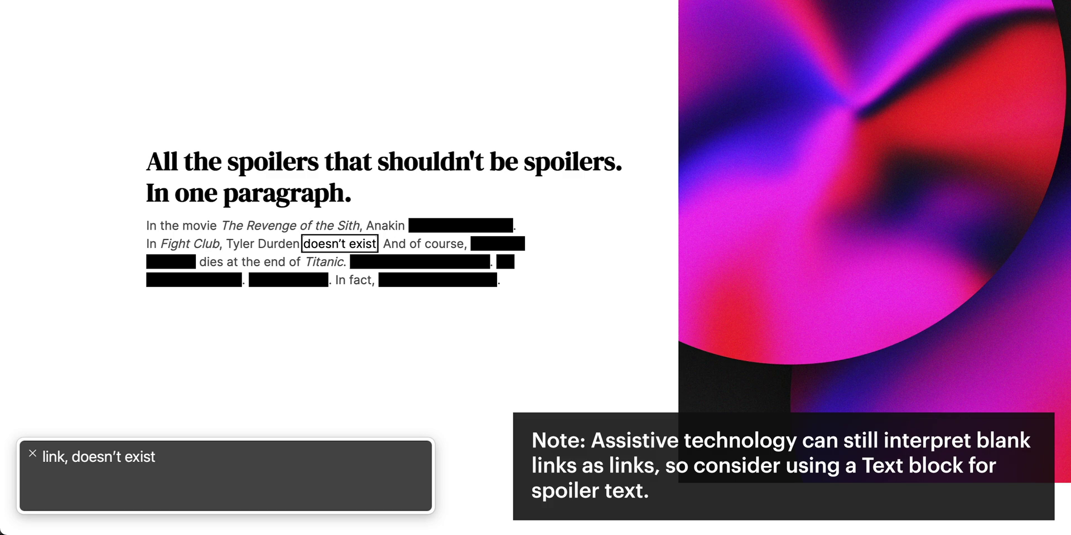
pyautogui.press('Tab')
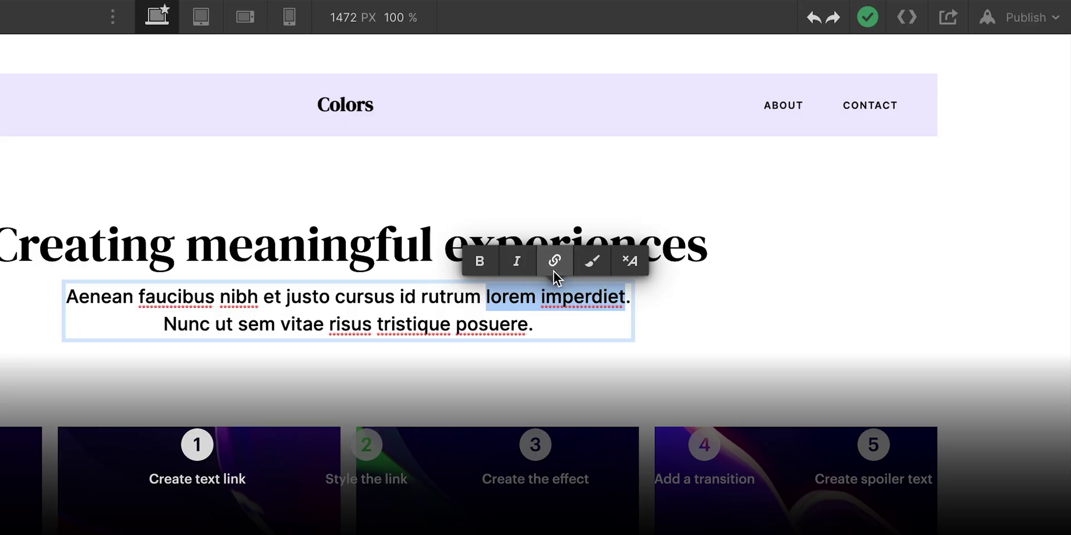
# Make 'lorem imperdiet' a link with a 2px shadow underline and more transparent colour, then select 'vitae risus'.
pyautogui.click(553, 262)
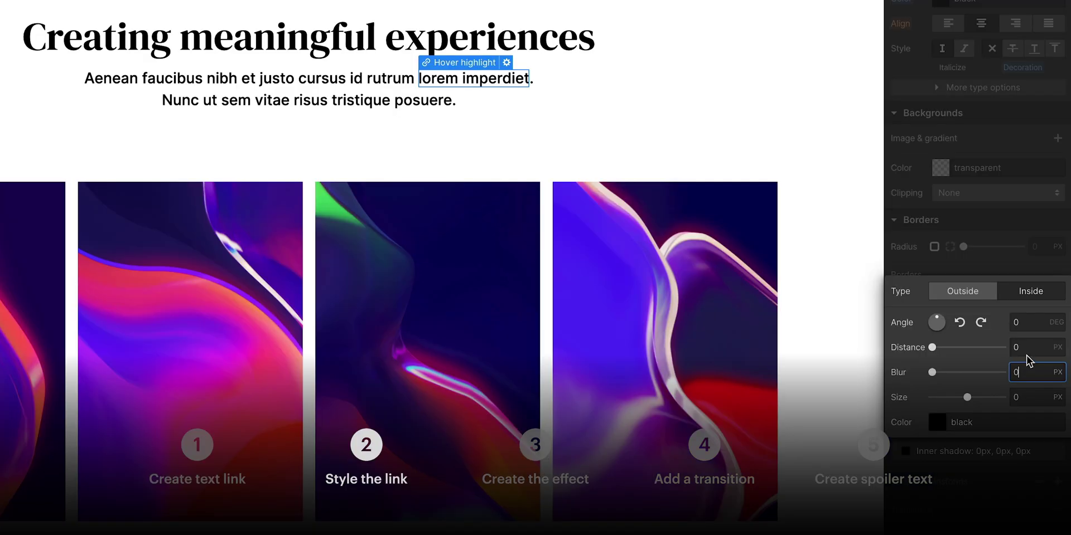
pyautogui.click(1026, 348)
pyautogui.write('2')
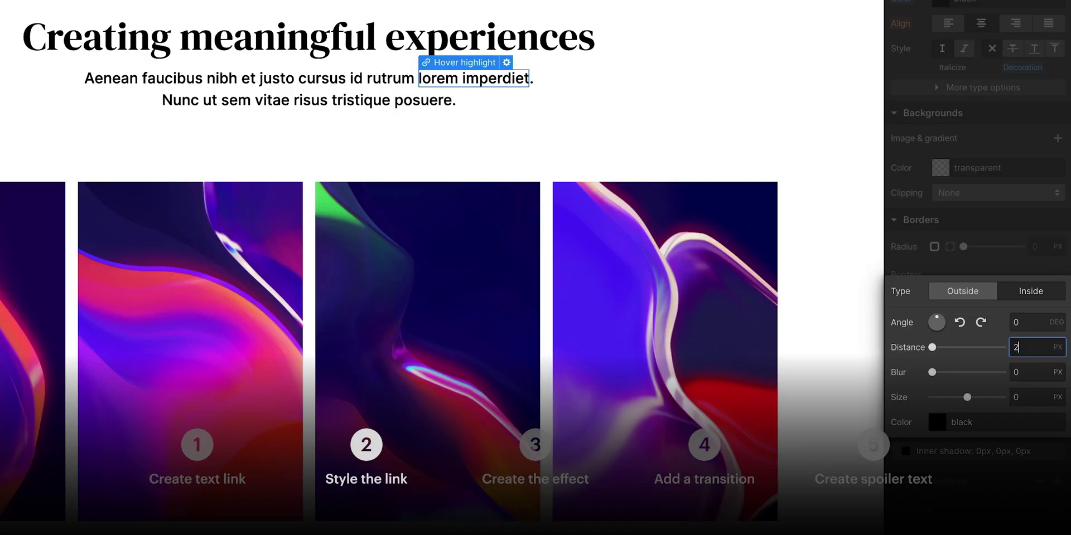
pyautogui.press('Return')
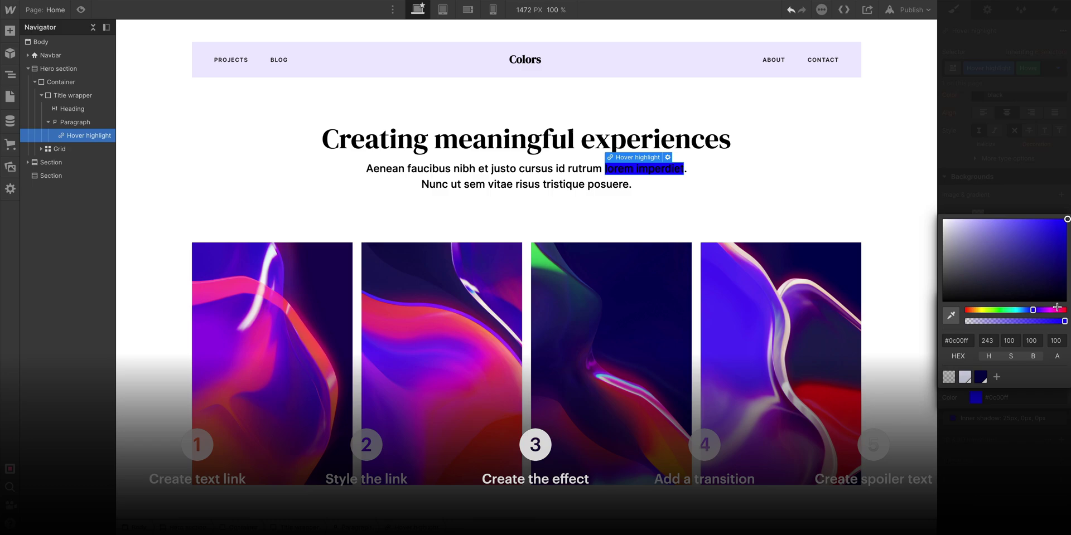
pyautogui.moveTo(1062, 321); pyautogui.dragTo(986, 322)
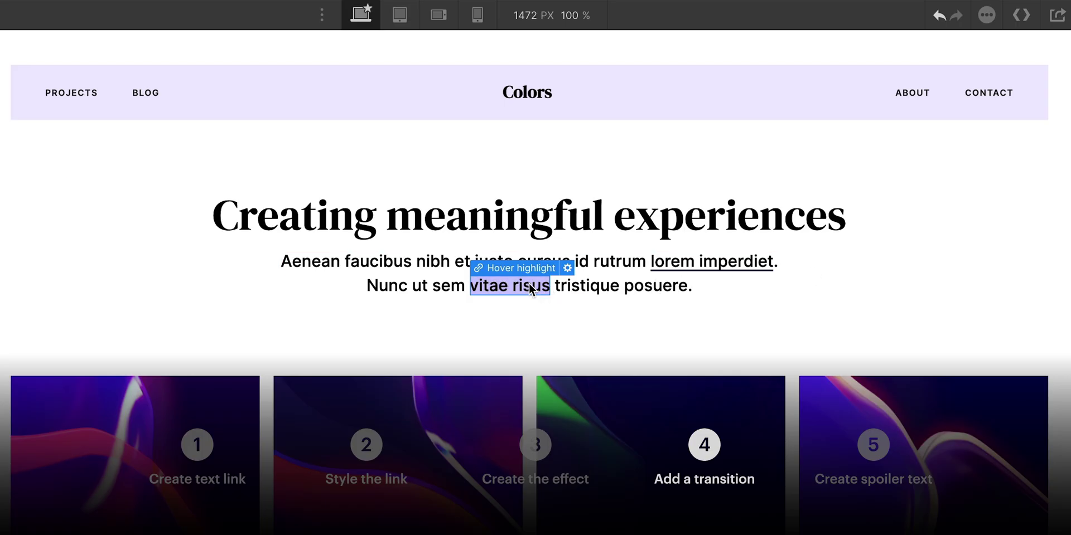
pyautogui.doubleClick(527, 287)
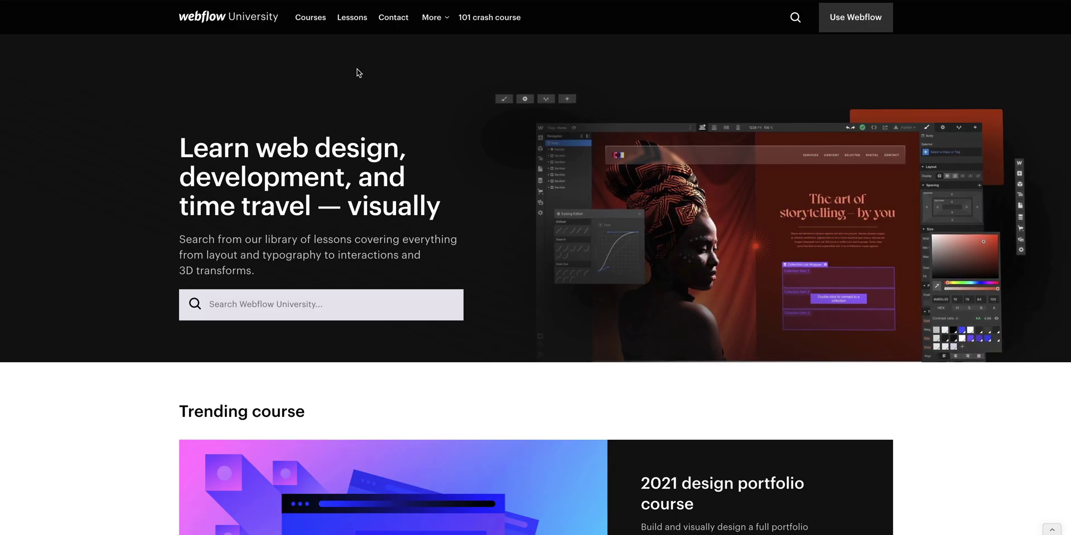
# Go to the Webflow University Course library from the Courses navigation link.
pyautogui.click(310, 27)
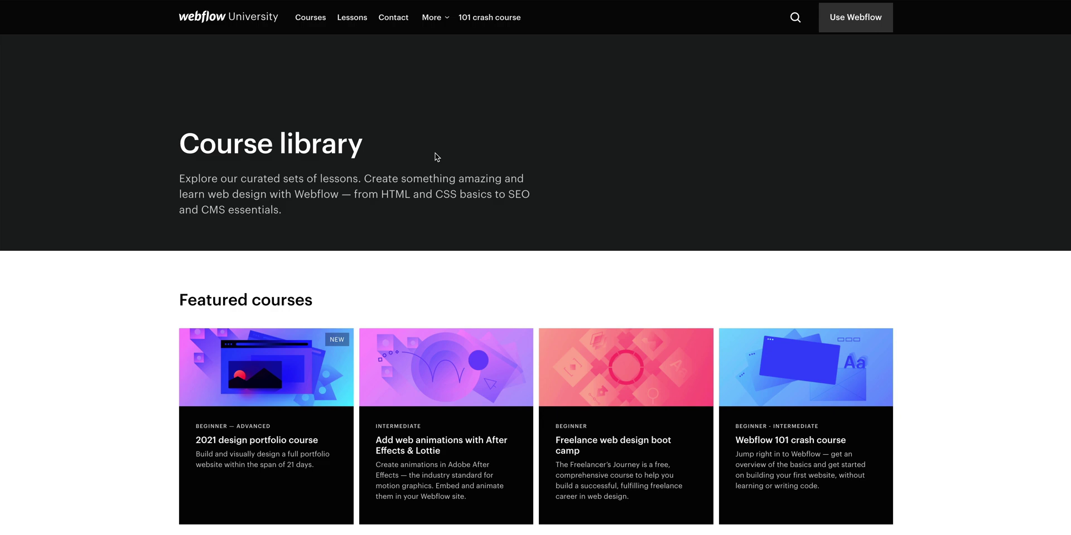